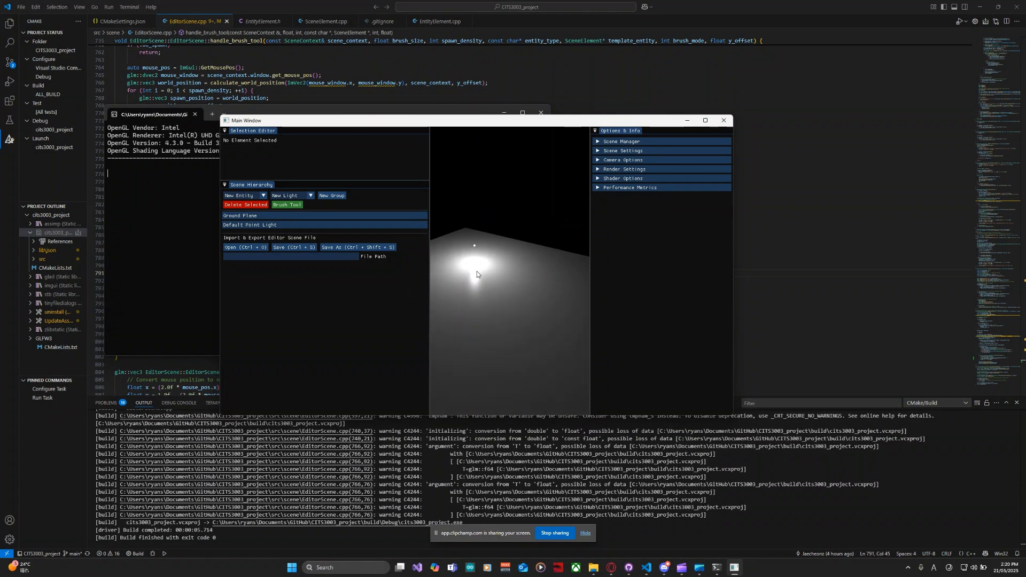
# Examine the Brush Tool's brush settings and its entity template properties, including material, model and texture options
pyautogui.moveTo(477, 271); pyautogui.dragTo(430, 246, button='middle')
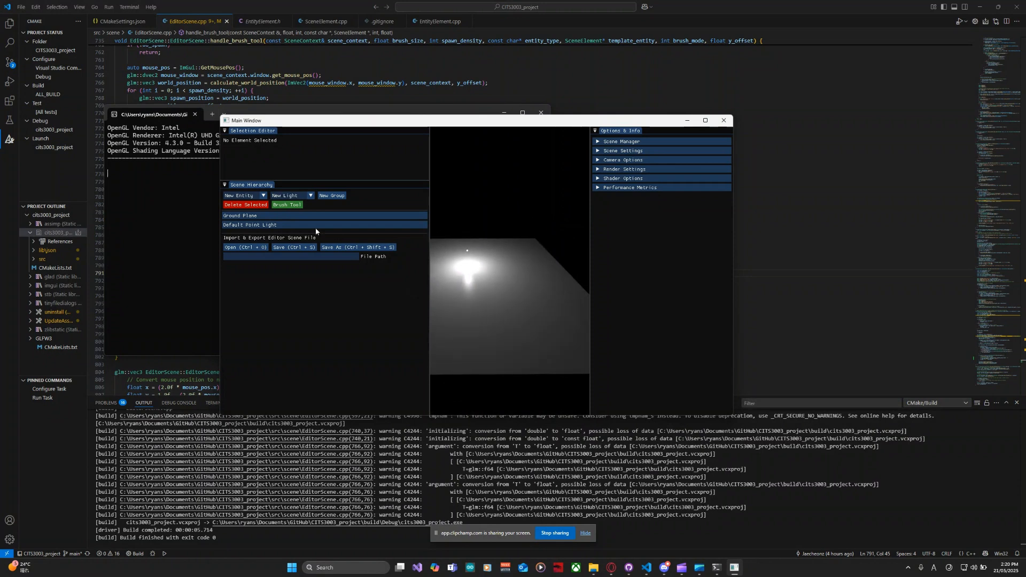
pyautogui.click(290, 206)
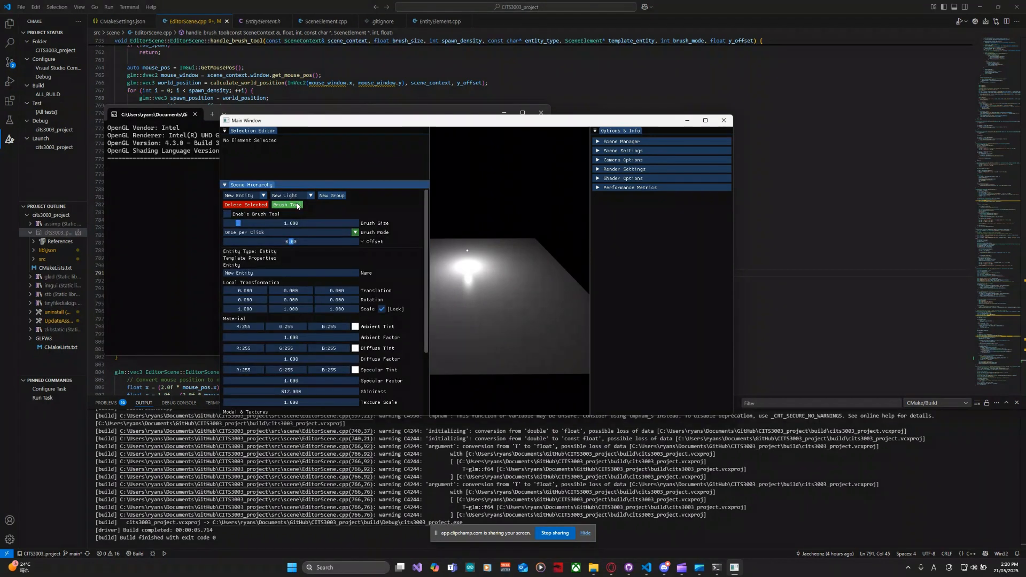
pyautogui.click(297, 206)
pyautogui.moveTo(461, 272); pyautogui.dragTo(477, 272, button='middle')
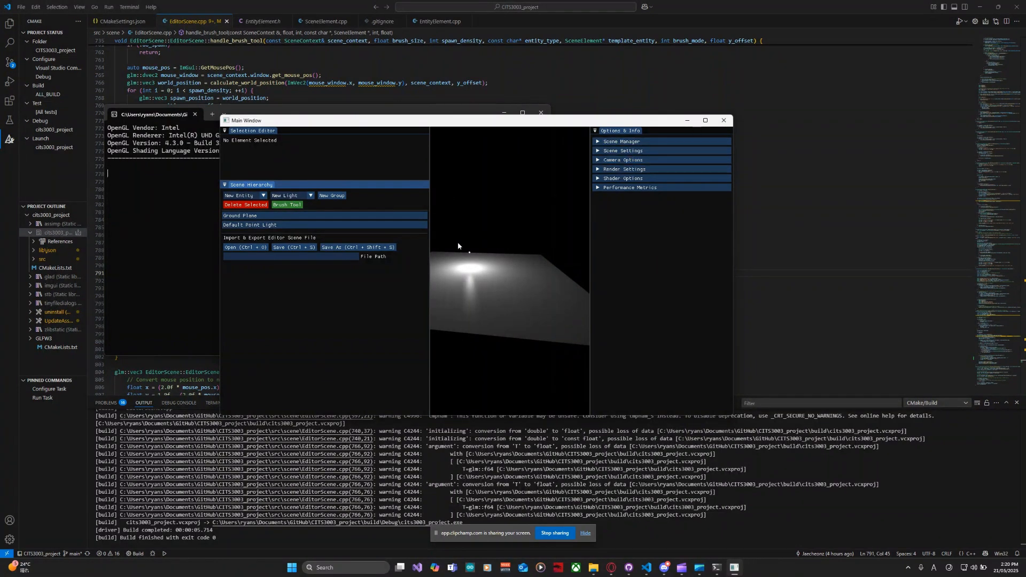
pyautogui.click(299, 206)
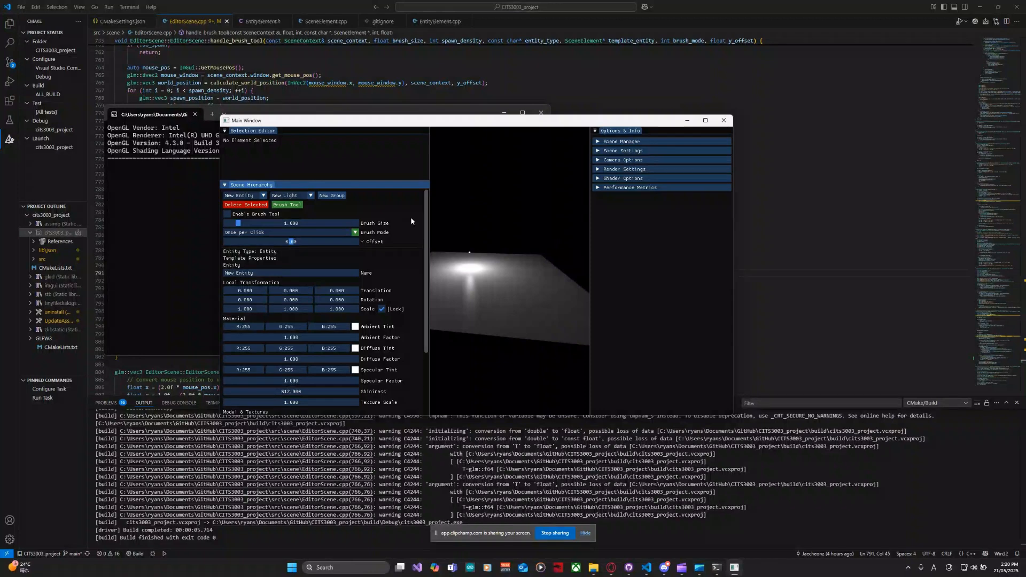
pyautogui.moveTo(492, 247)
pyautogui.mouseDown()
pyautogui.moveTo(476, 271)
pyautogui.moveTo(507, 236)
pyautogui.mouseUp()
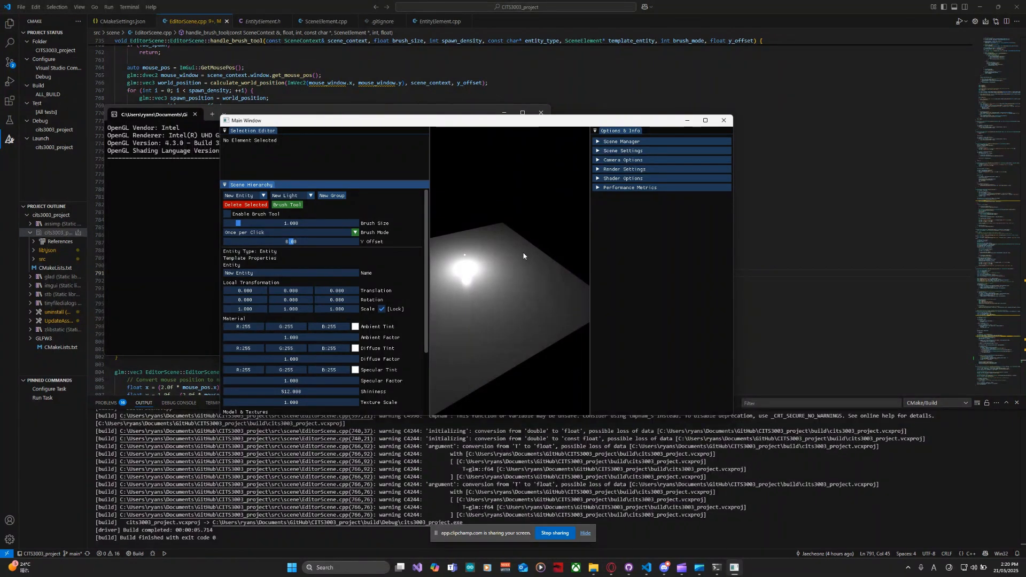
pyautogui.moveTo(543, 244); pyautogui.dragTo(525, 234)
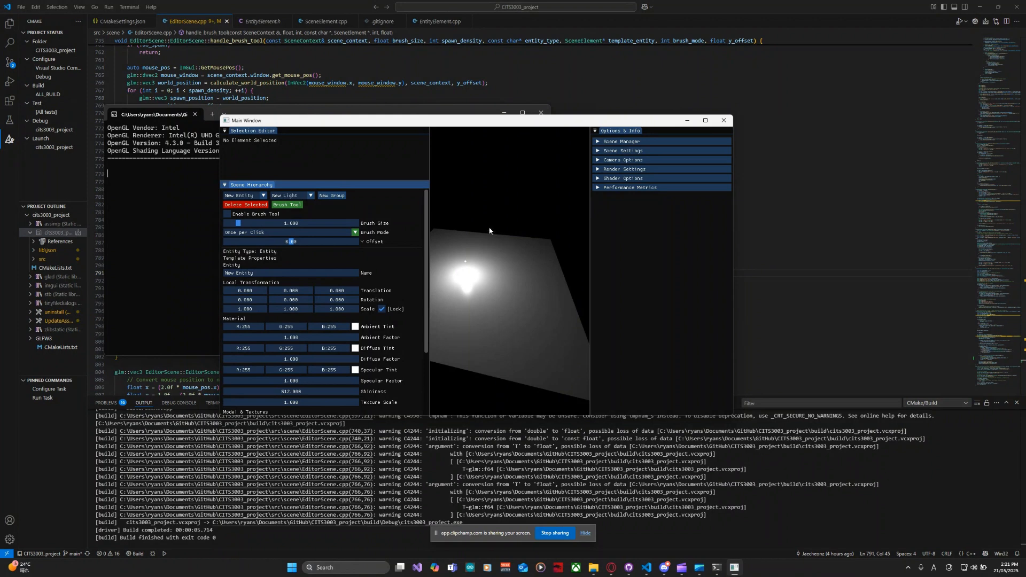
pyautogui.scroll(-2, 383, 267)
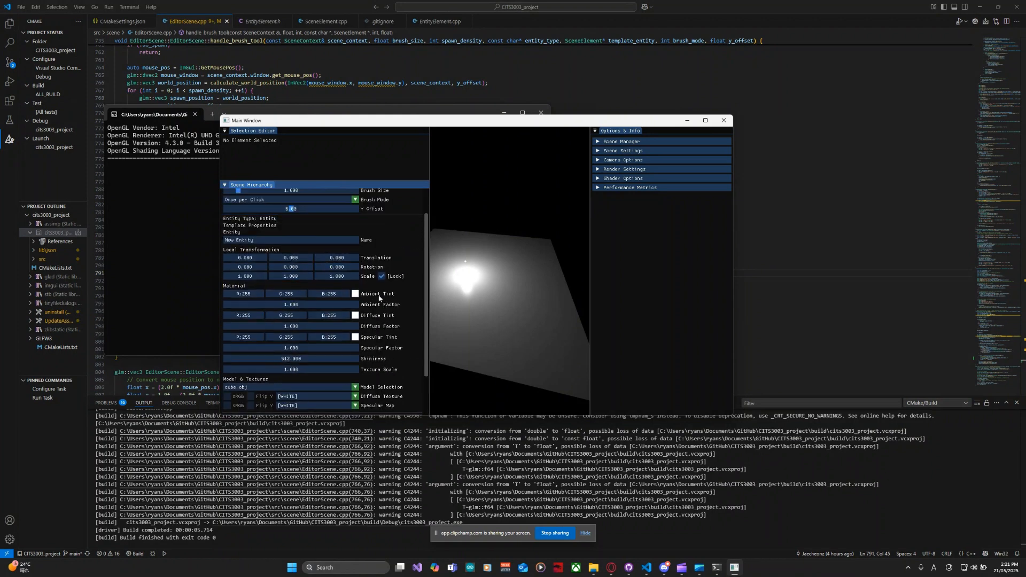
pyautogui.scroll(-2, 336, 270)
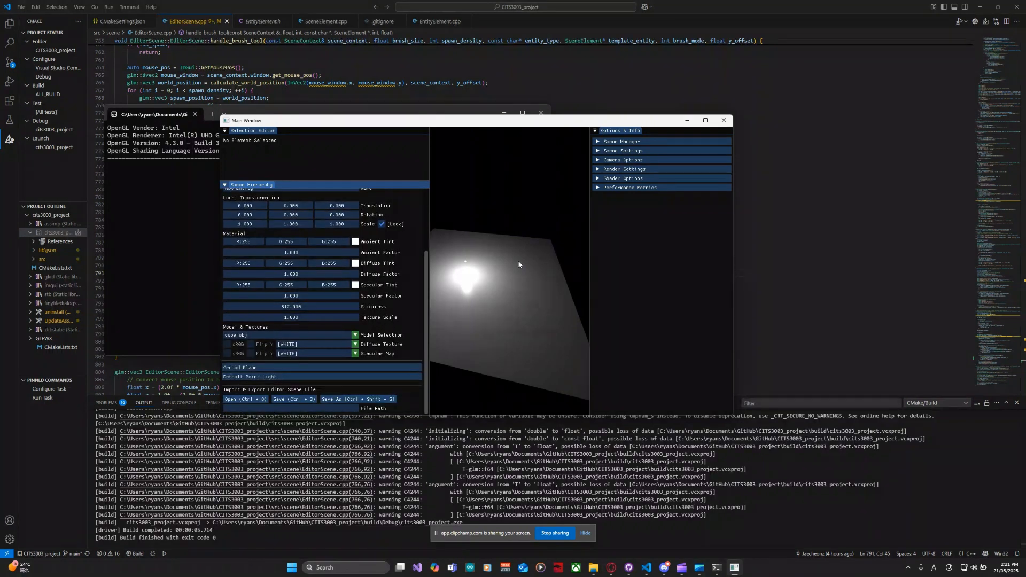
pyautogui.scroll(3, 345, 271)
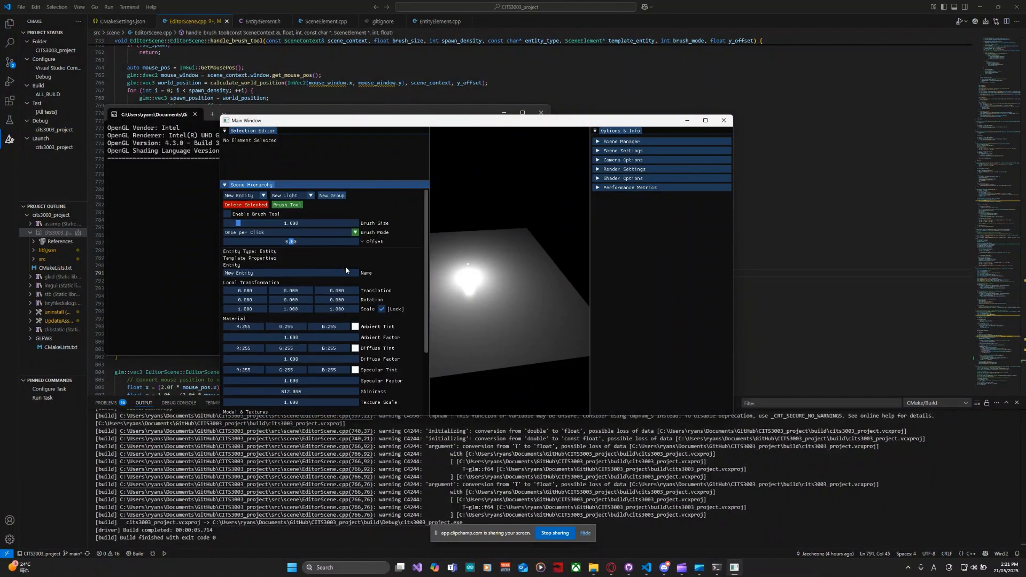
pyautogui.moveTo(576, 189); pyautogui.dragTo(477, 271, button='middle')
pyautogui.scroll(-3, 394, 277)
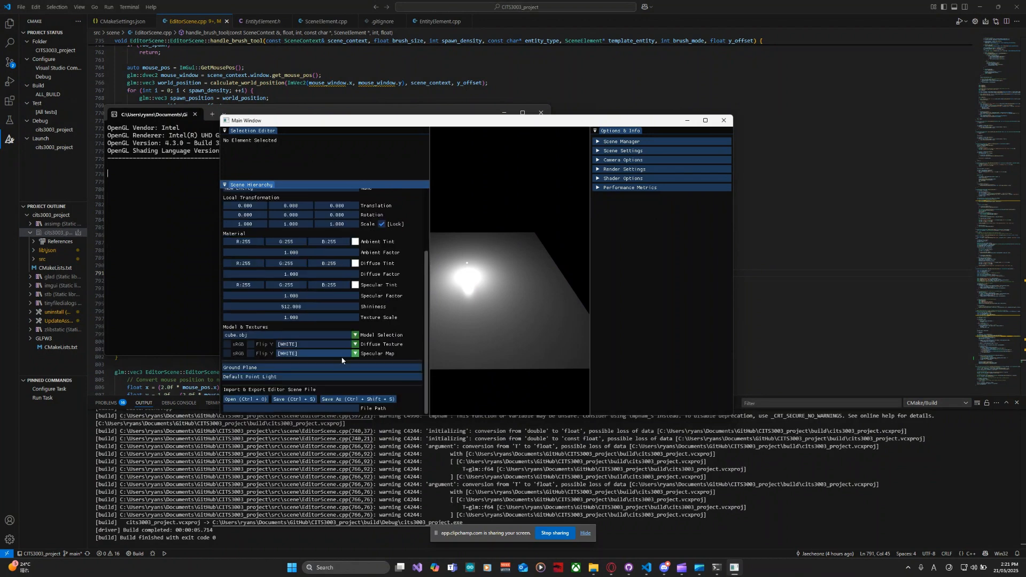
pyautogui.scroll(3, 400, 270)
pyautogui.click(280, 205)
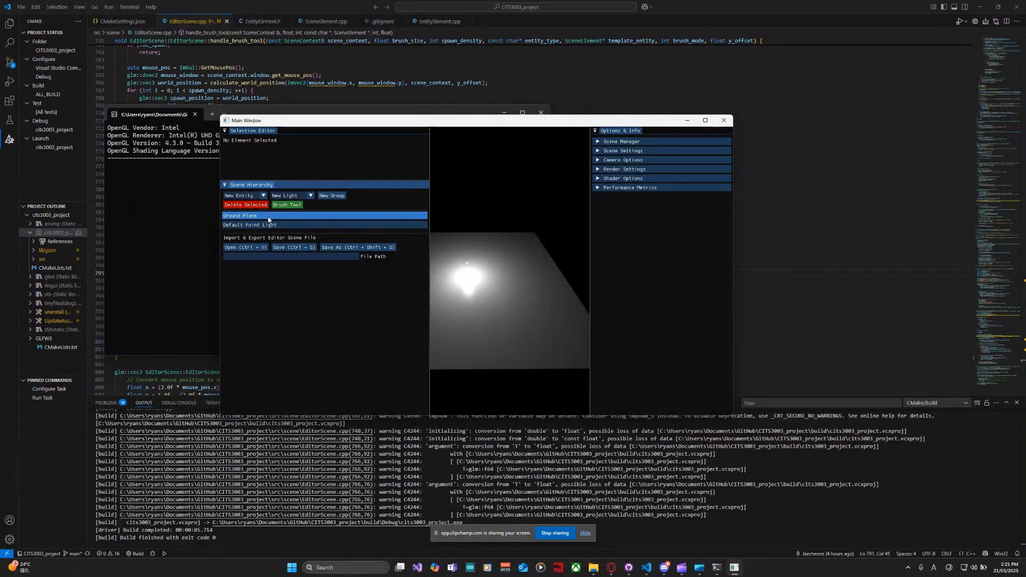
# Select the Ground Plane, enlarge its property area and the window, and scale it up to about 117.4 × 11.74 × 117.4 with scale locked
pyautogui.click(288, 216)
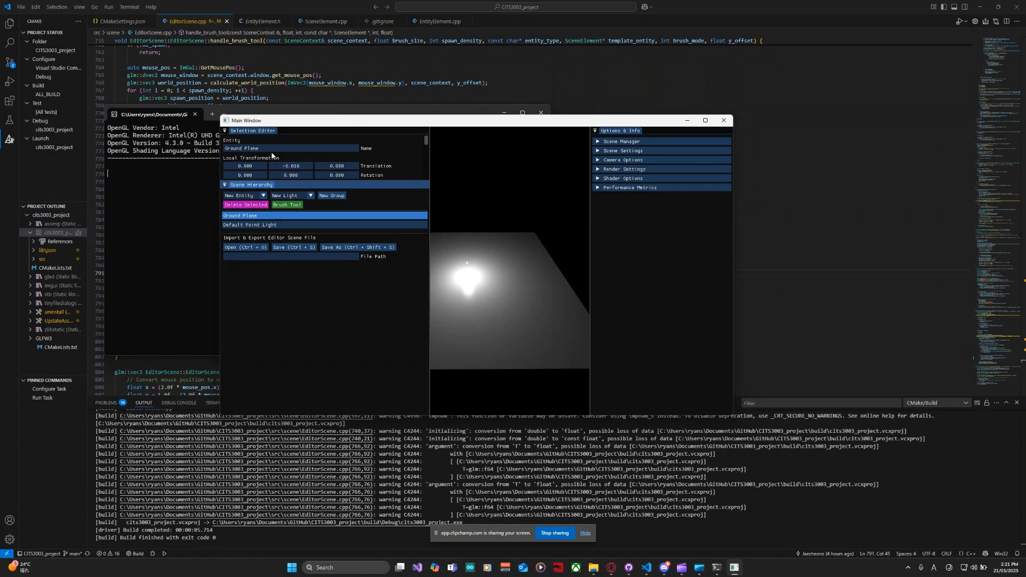
pyautogui.scroll(-5, 302, 171)
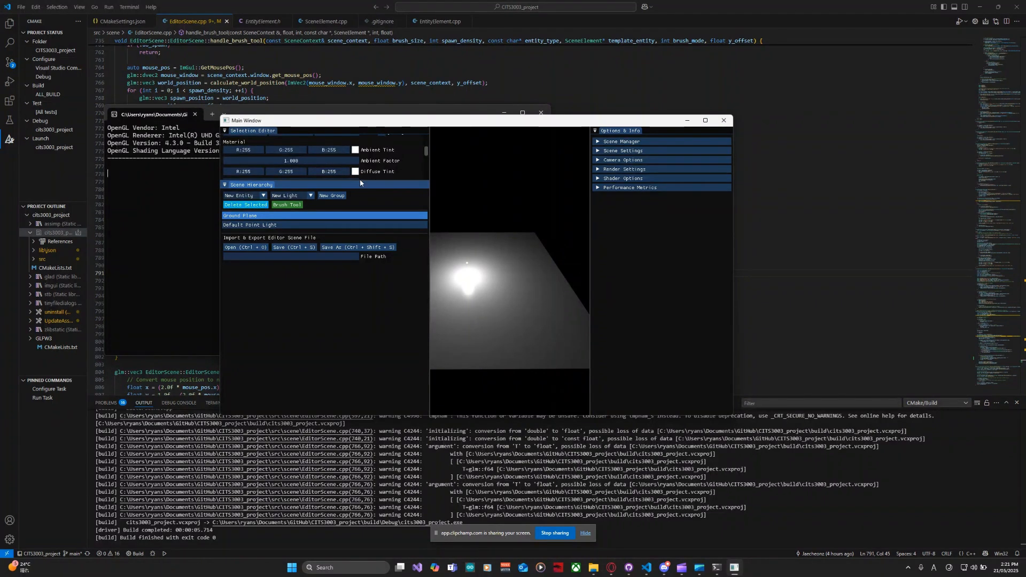
pyautogui.moveTo(361, 182); pyautogui.dragTo(361, 266)
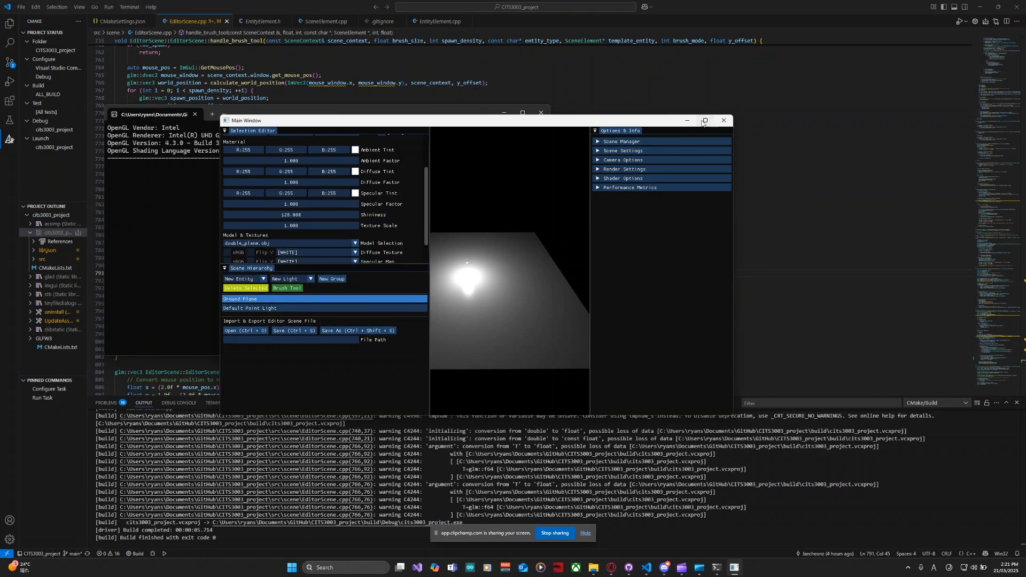
pyautogui.click(705, 121)
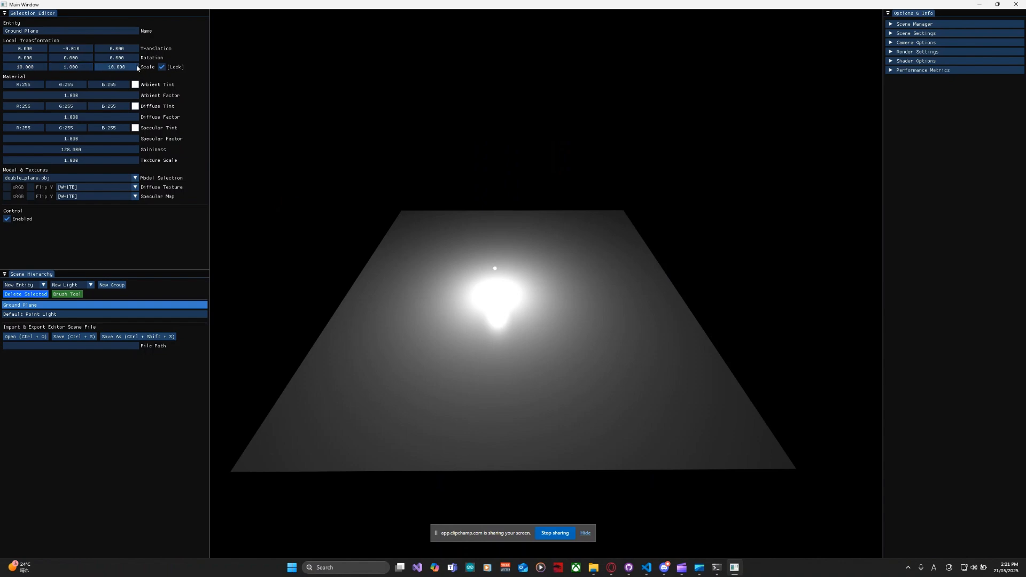
pyautogui.moveTo(137, 66); pyautogui.dragTo(422, 117)
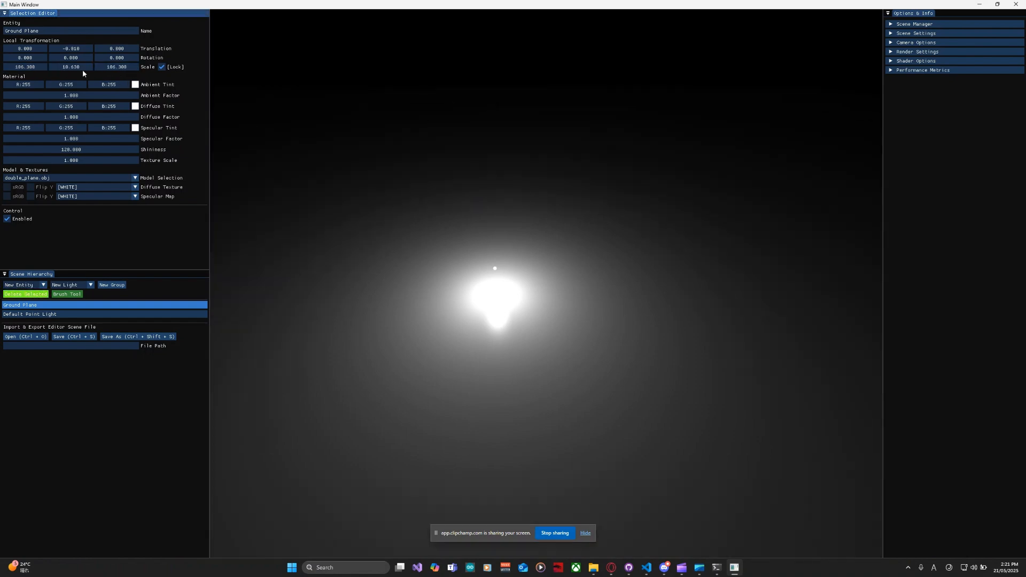
pyautogui.moveTo(83, 71); pyautogui.dragTo(96, 69)
# Set the Ground Plane's ambient tint to a bright green with G 224 and B 39
pyautogui.click(135, 85)
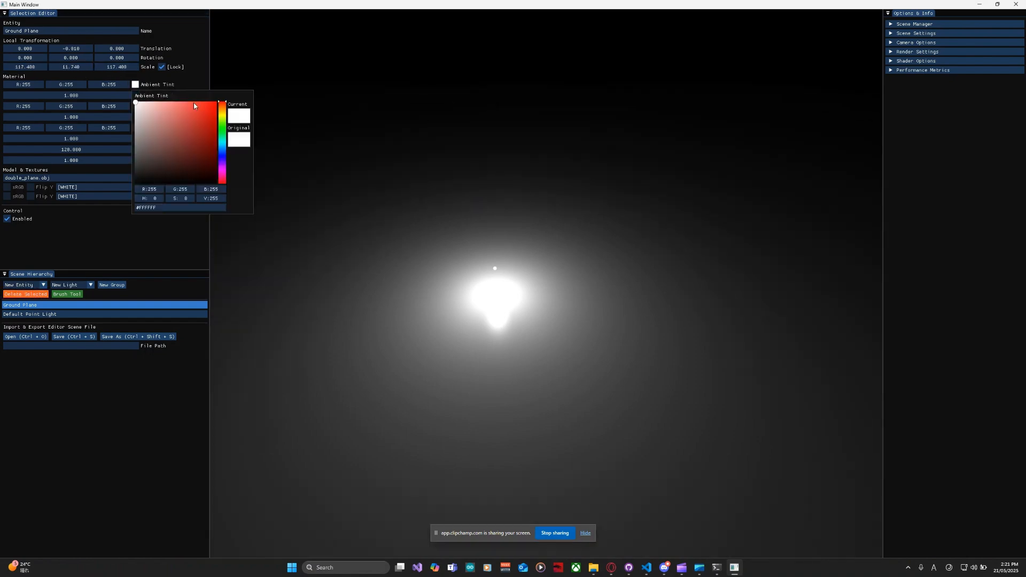
pyautogui.click(223, 126)
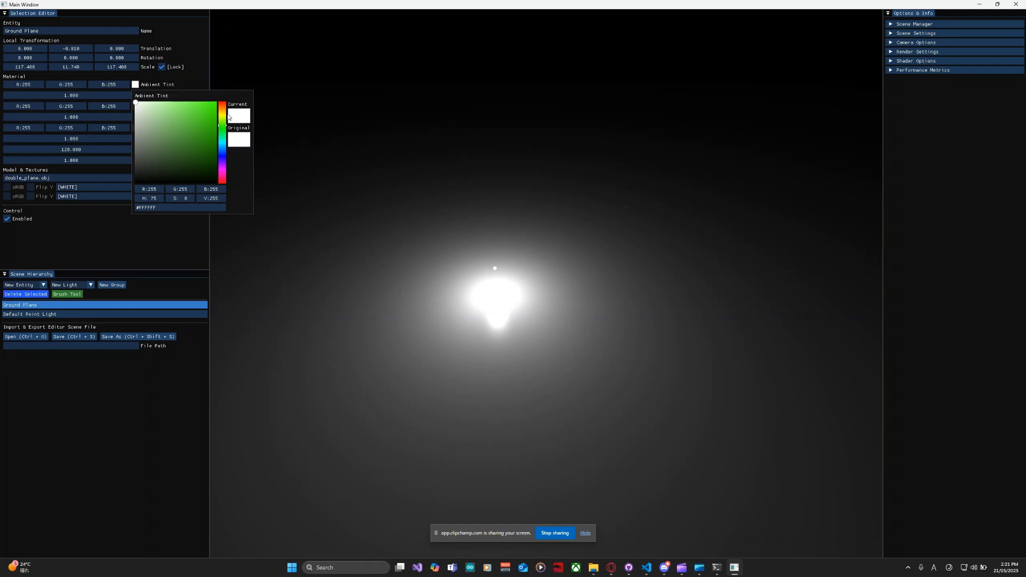
pyautogui.click(220, 131)
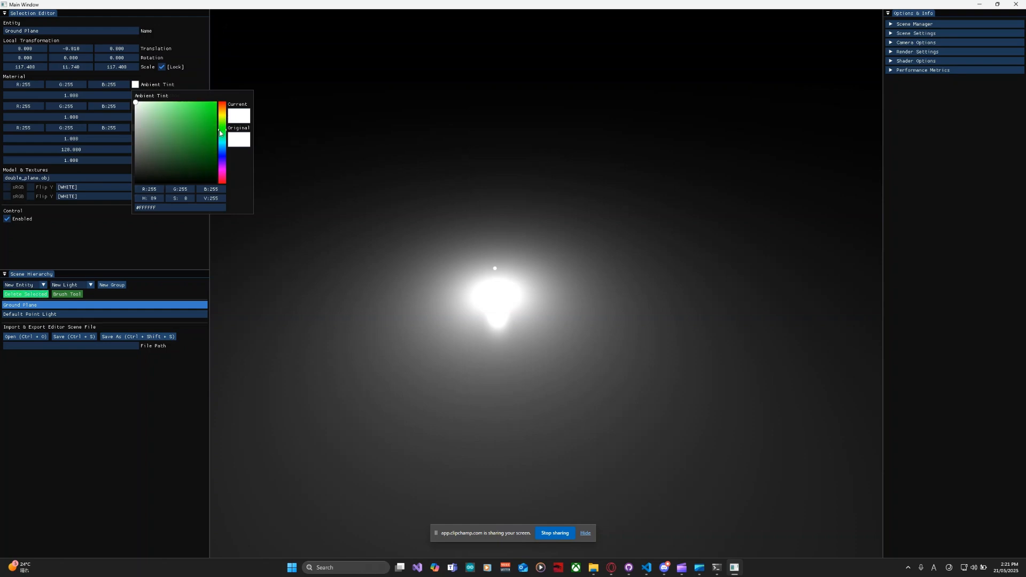
pyautogui.click(174, 87)
pyautogui.click(136, 85)
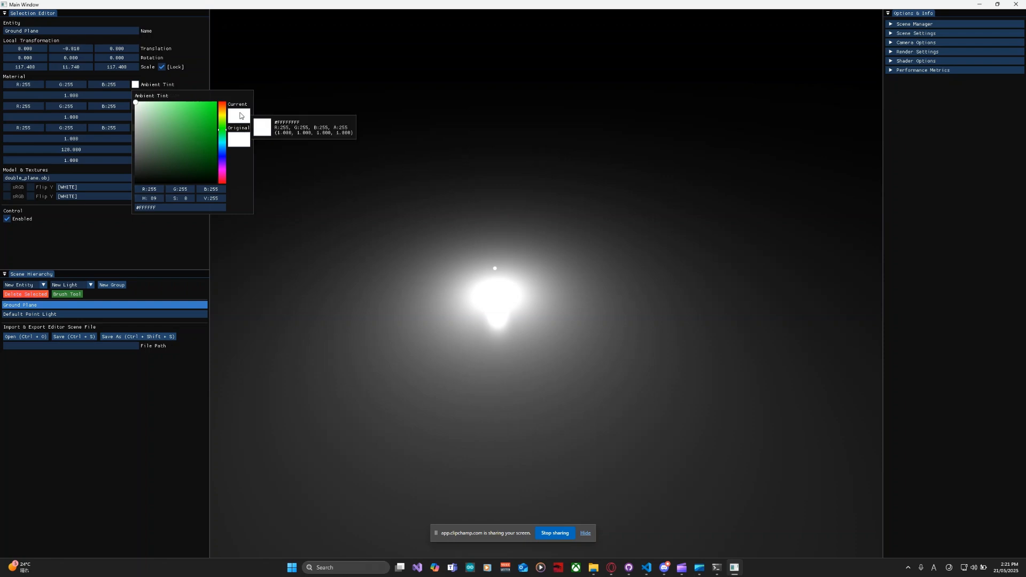
pyautogui.click(220, 128)
pyautogui.click(203, 112)
pyautogui.click(180, 75)
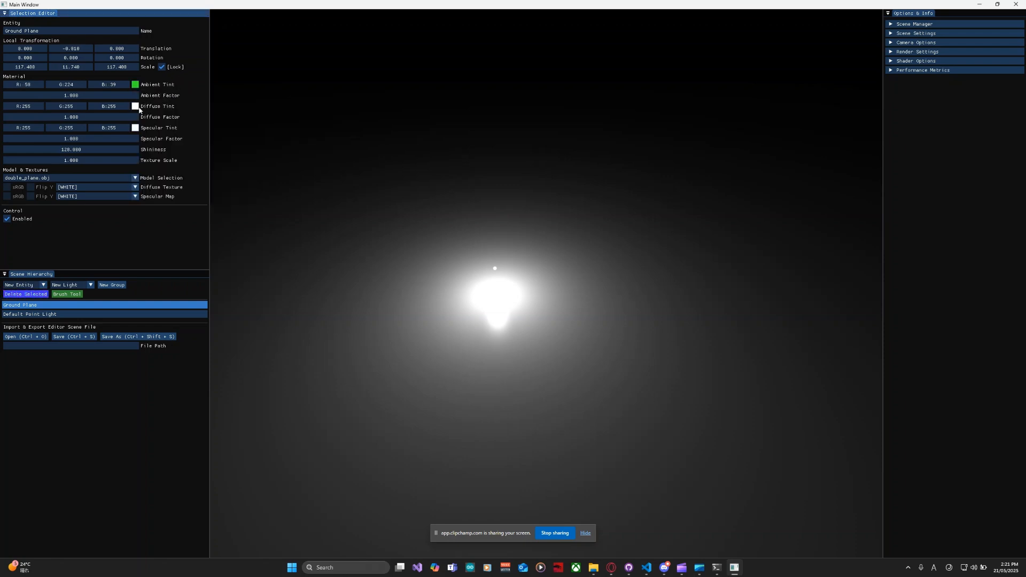
# Set the Ground Plane's diffuse tint to a bright green with G 221 and B 31
pyautogui.click(135, 106)
pyautogui.click(222, 147)
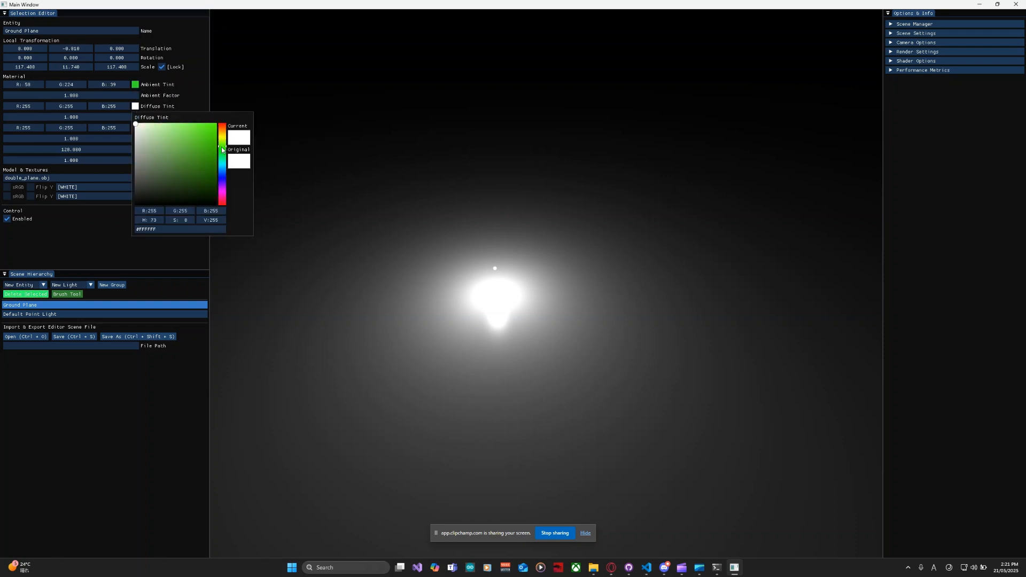
pyautogui.click(205, 135)
pyautogui.click(195, 105)
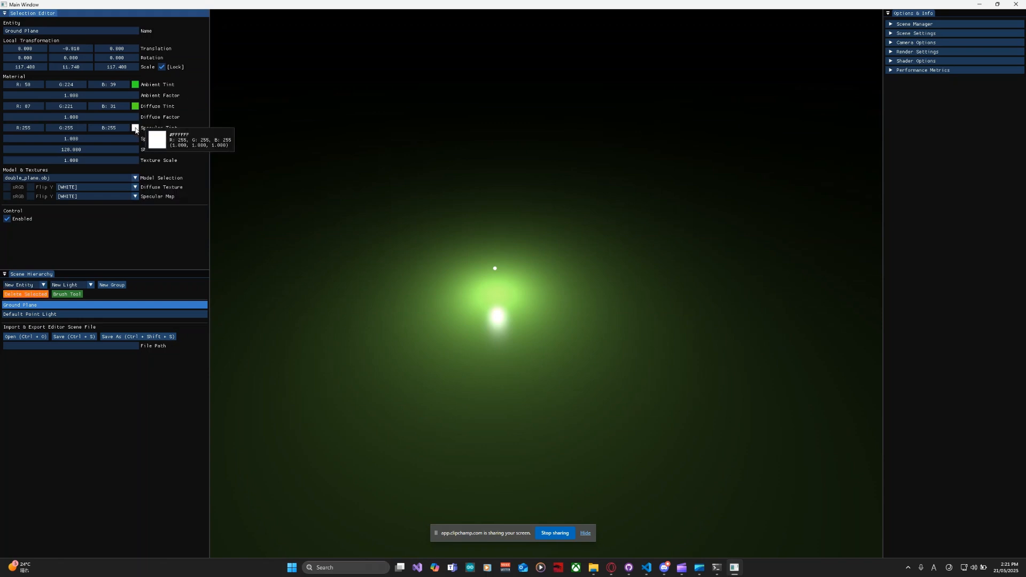
# Set the Ground Plane's specular tint to the darker green #47AD22
pyautogui.click(136, 128)
pyautogui.click(223, 168)
pyautogui.click(201, 171)
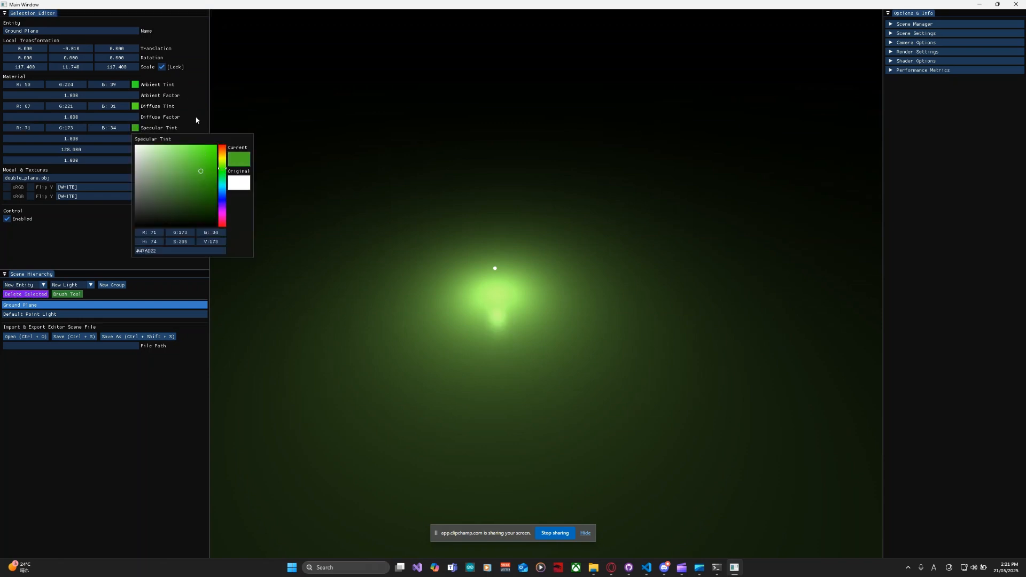
pyautogui.click(197, 120)
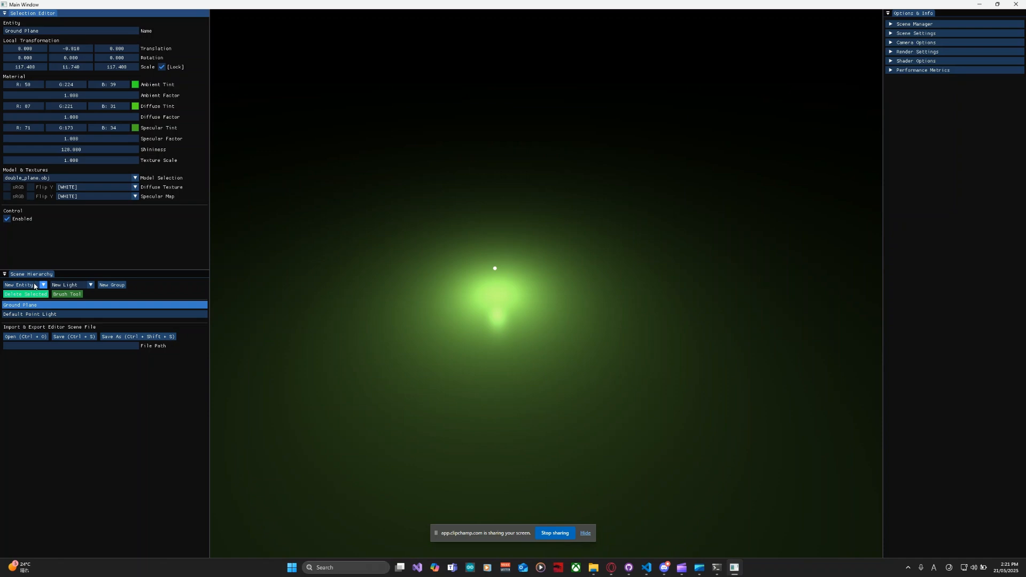
# Add a directional light to the scene
pyautogui.click(75, 285)
pyautogui.click(76, 301)
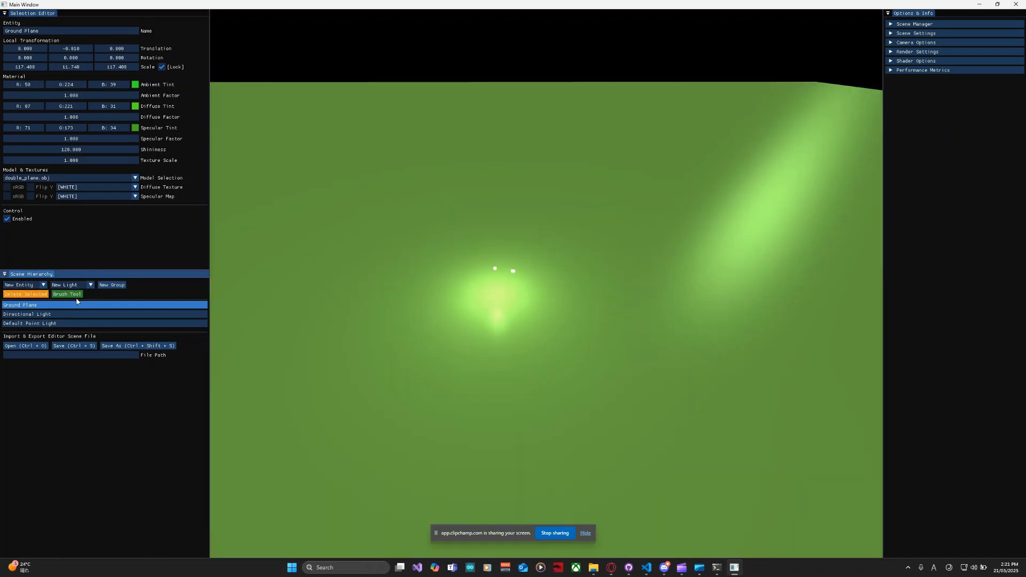
# Adjust the Ground Plane's shininess, trying 0 before raising it again for a tighter highlight
pyautogui.moveTo(451, 252); pyautogui.dragTo(665, 261, button='middle')
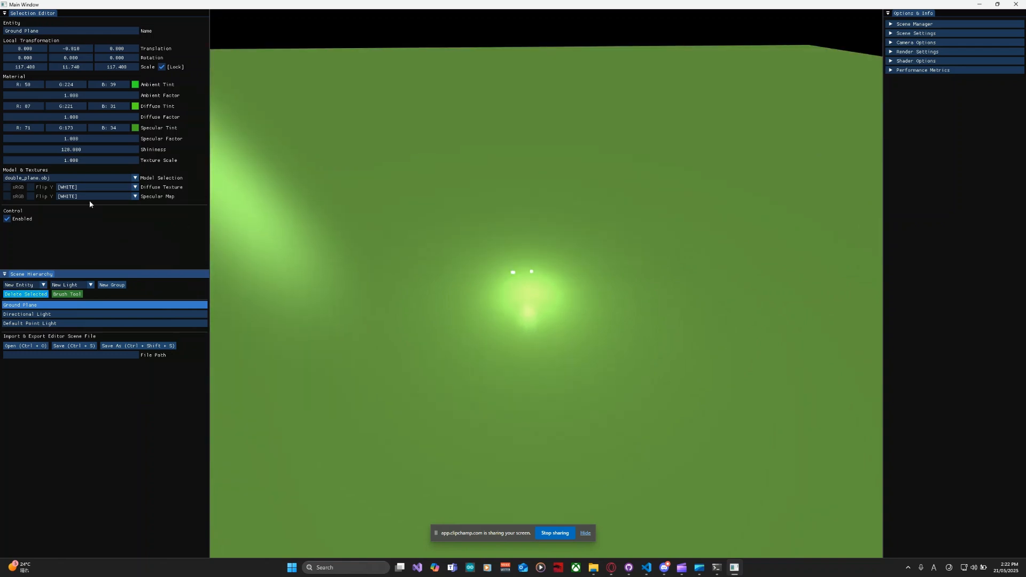
pyautogui.moveTo(111, 149); pyautogui.dragTo(461, 284)
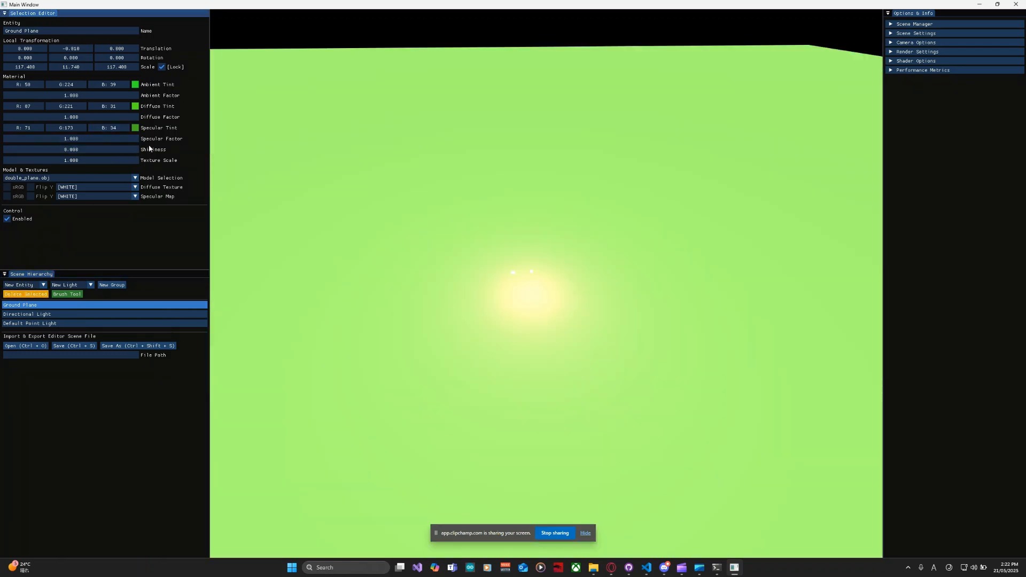
pyautogui.moveTo(96, 150); pyautogui.dragTo(568, 286)
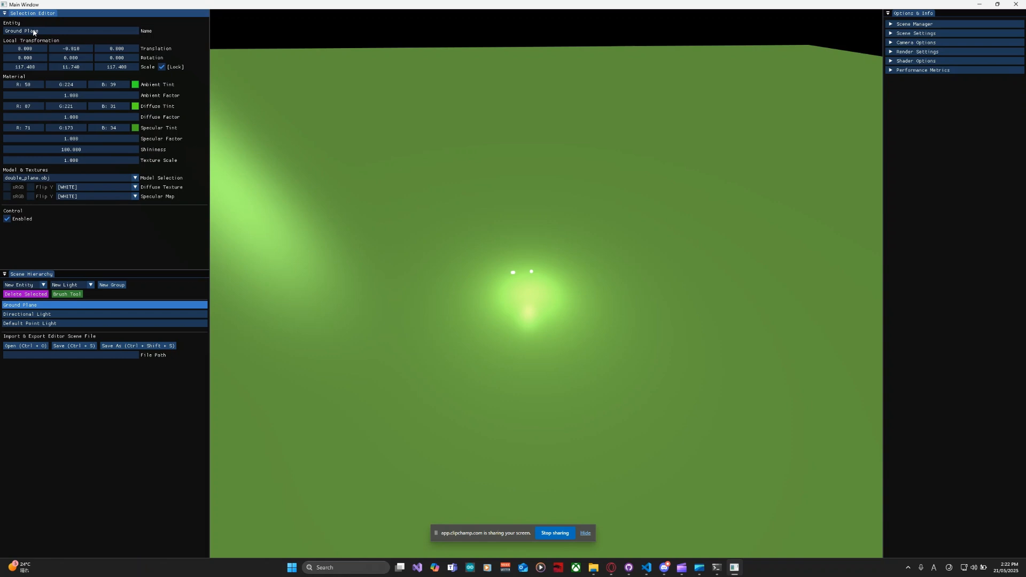
# Show the Brush Tool settings and enlarge the Scene Hierarchy so the whole entity template fits
pyautogui.click(66, 294)
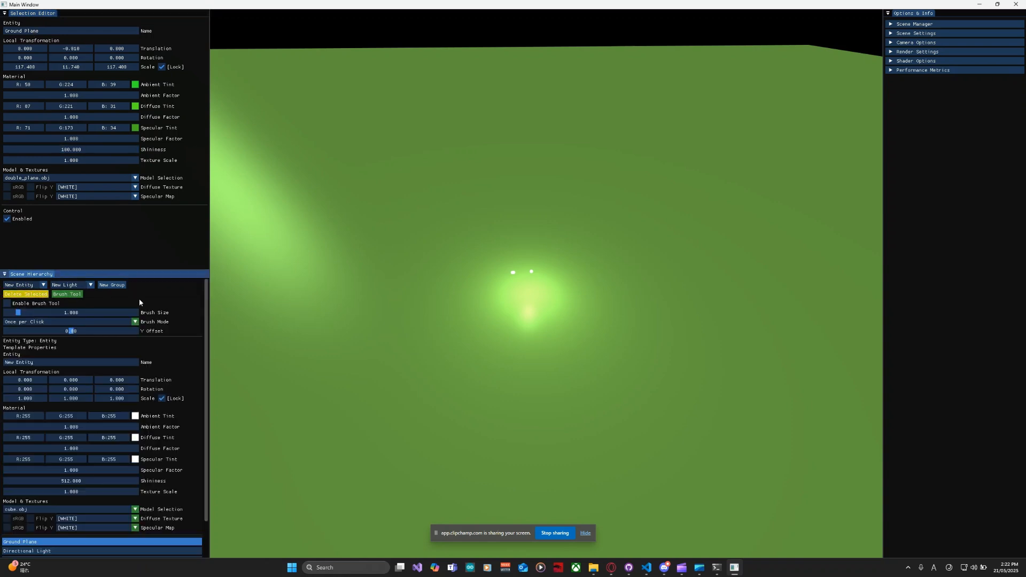
pyautogui.moveTo(138, 269); pyautogui.dragTo(142, 102)
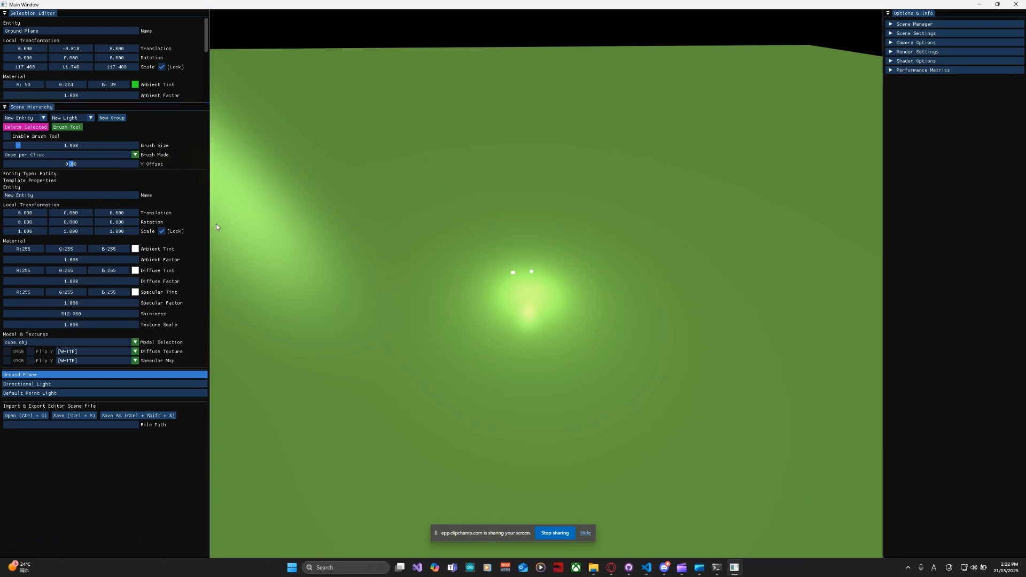
pyautogui.moveTo(374, 230); pyautogui.dragTo(513, 283, button='middle')
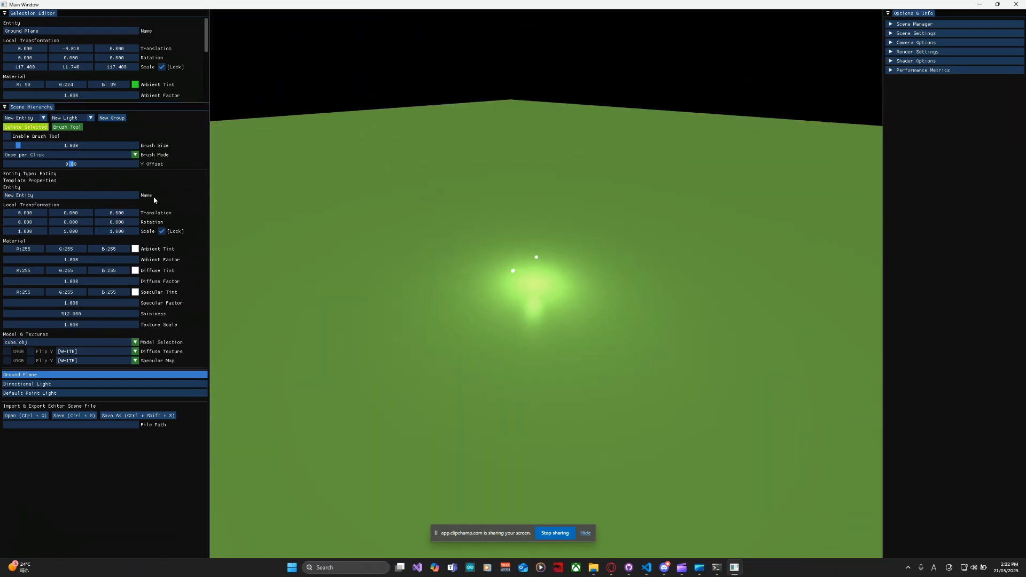
# Name the brush's entity template "New dude" and choose animation_example.x as its model
pyautogui.click(60, 194)
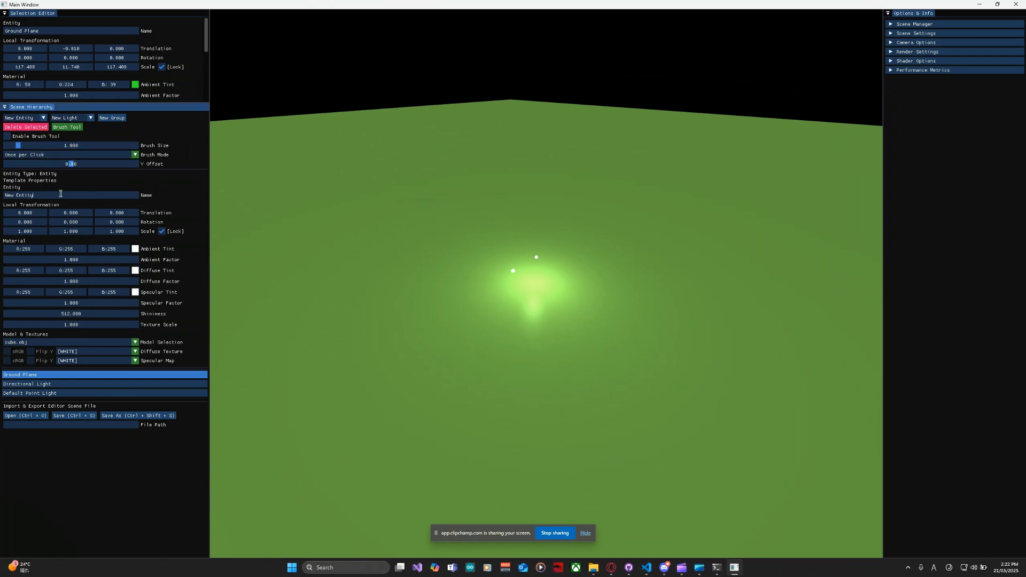
pyautogui.press('BackSpace')
pyautogui.press('BackSpace')
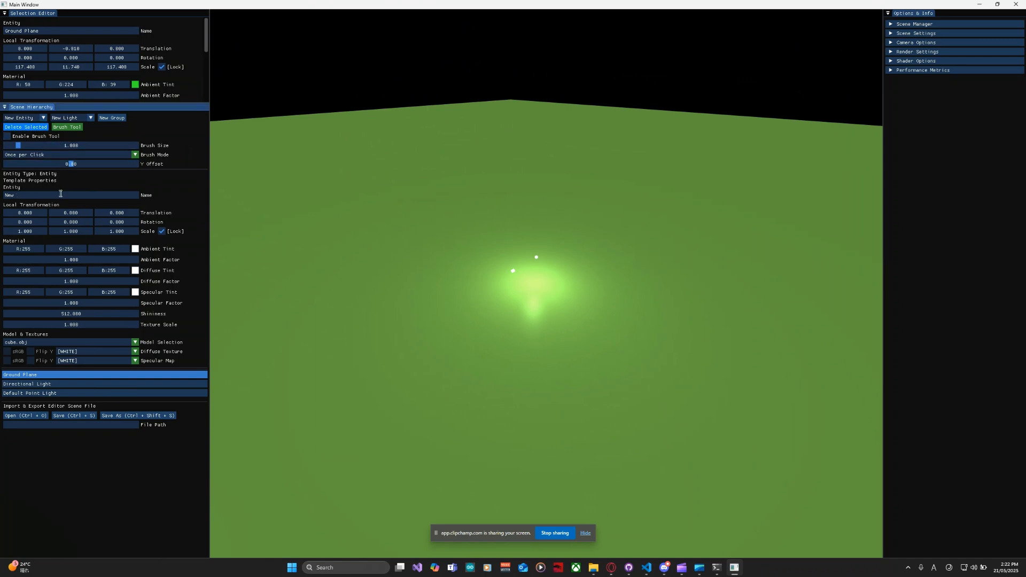
pyautogui.write('due')
pyautogui.click(62, 342)
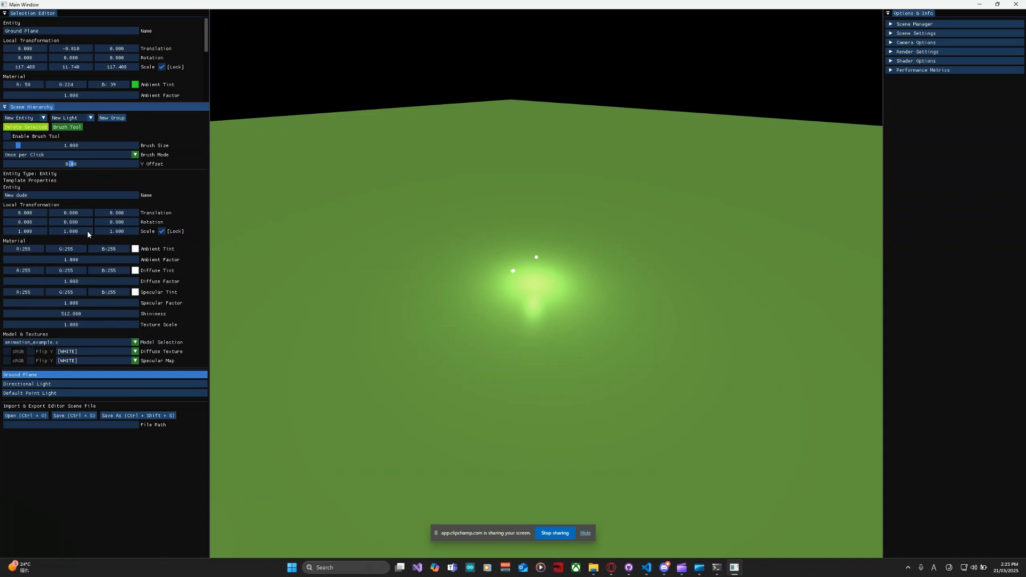
# Unlock the brush template's proportional scaling, set its Y scale to 3.420, and change its ambient tint to a bright blue
pyautogui.click(161, 231)
pyautogui.moveTo(59, 231); pyautogui.dragTo(92, 229)
pyautogui.click(135, 249)
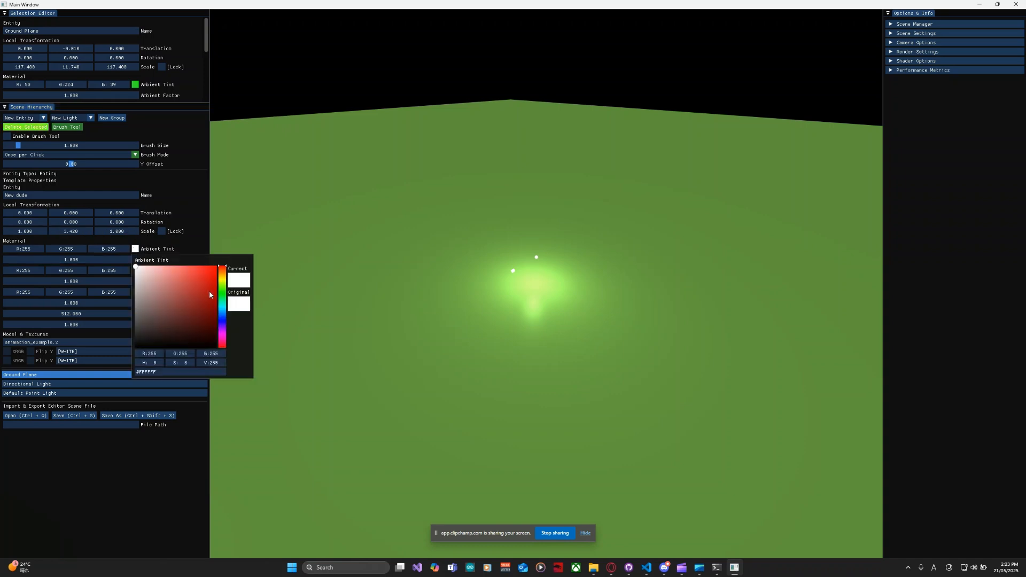
pyautogui.click(225, 317)
pyautogui.click(206, 277)
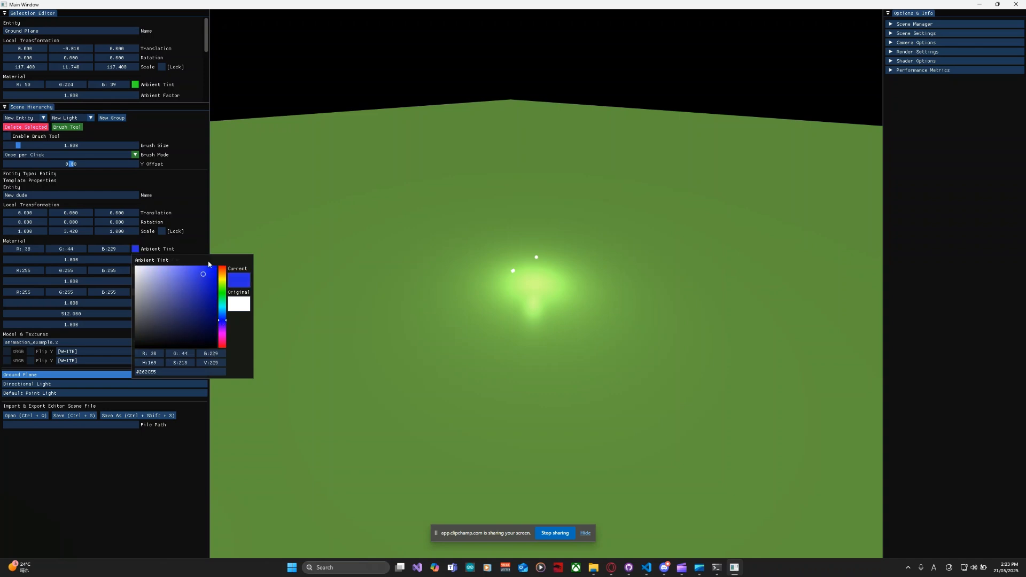
pyautogui.click(200, 244)
# Change the template's diffuse tint to dark blue (15, 42, 165) and its specular tint to a similar dark blue
pyautogui.click(135, 271)
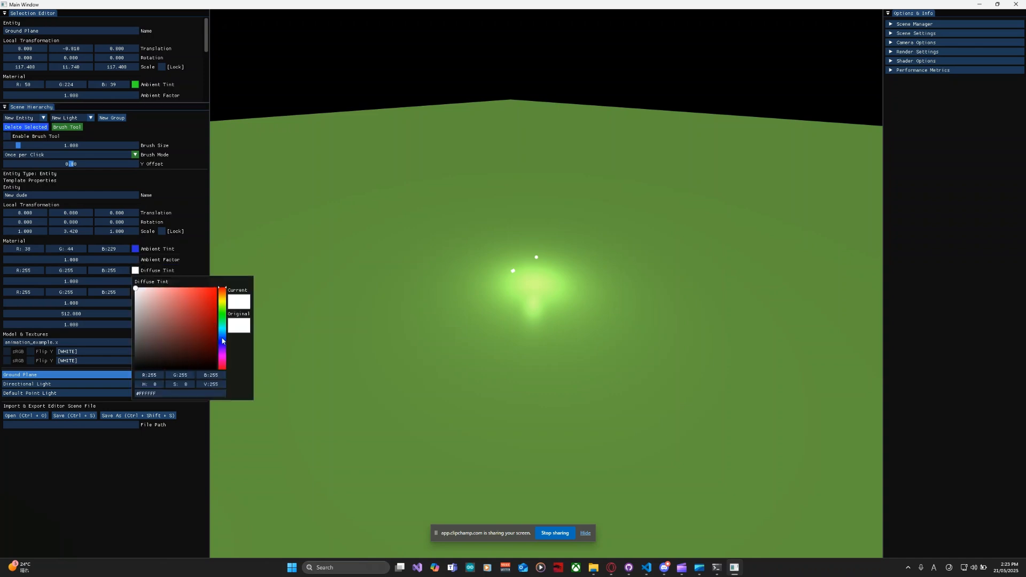
pyautogui.click(222, 341)
pyautogui.click(210, 316)
pyautogui.click(195, 269)
pyautogui.click(136, 293)
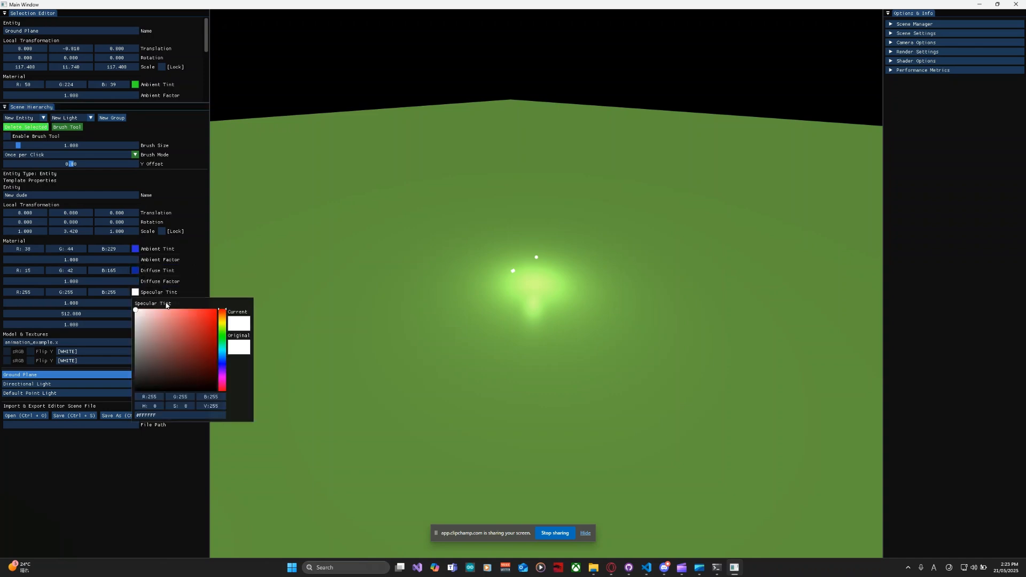
pyautogui.click(222, 366)
pyautogui.click(206, 341)
pyautogui.click(197, 259)
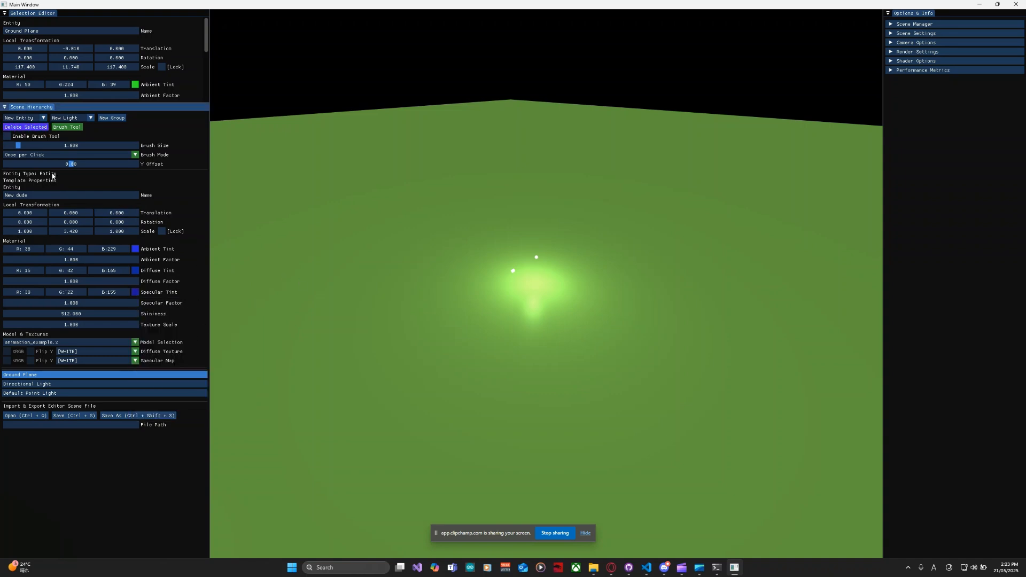
# Enable the Brush Tool and place a tall blue dude on the far part of the ground plane
pyautogui.click(7, 136)
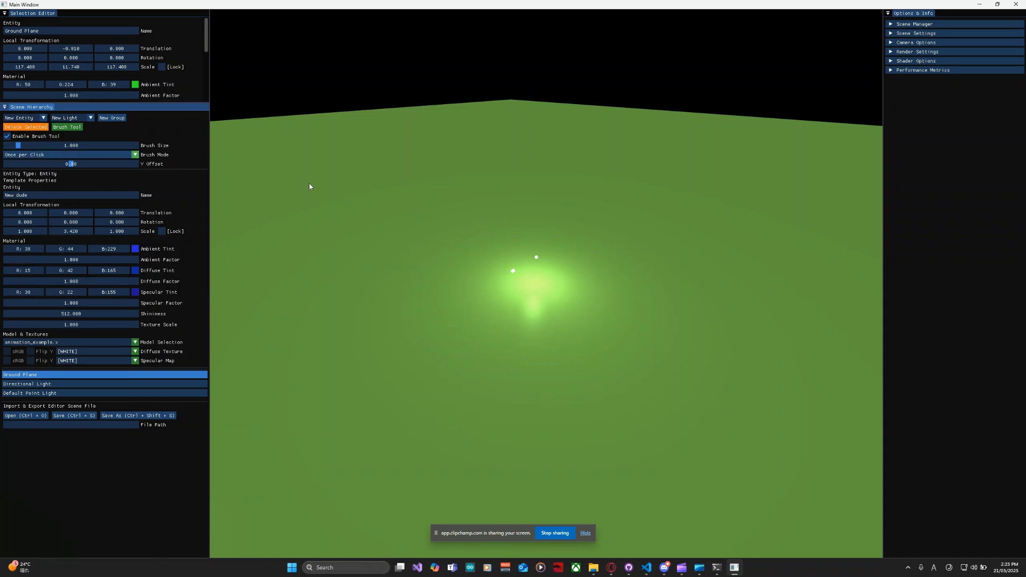
pyautogui.click(549, 196)
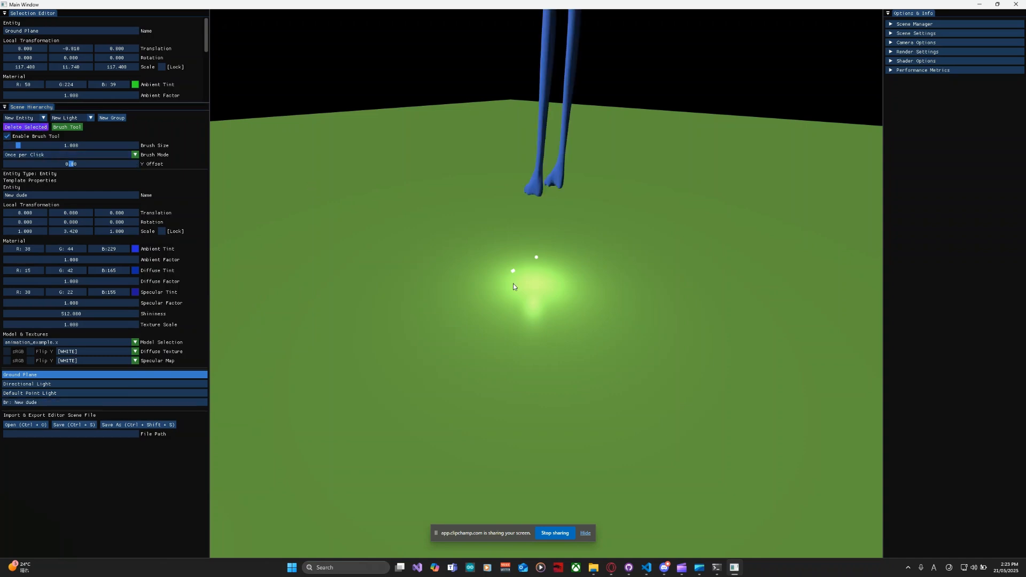
pyautogui.moveTo(513, 283); pyautogui.dragTo(513, 283, button='middle')
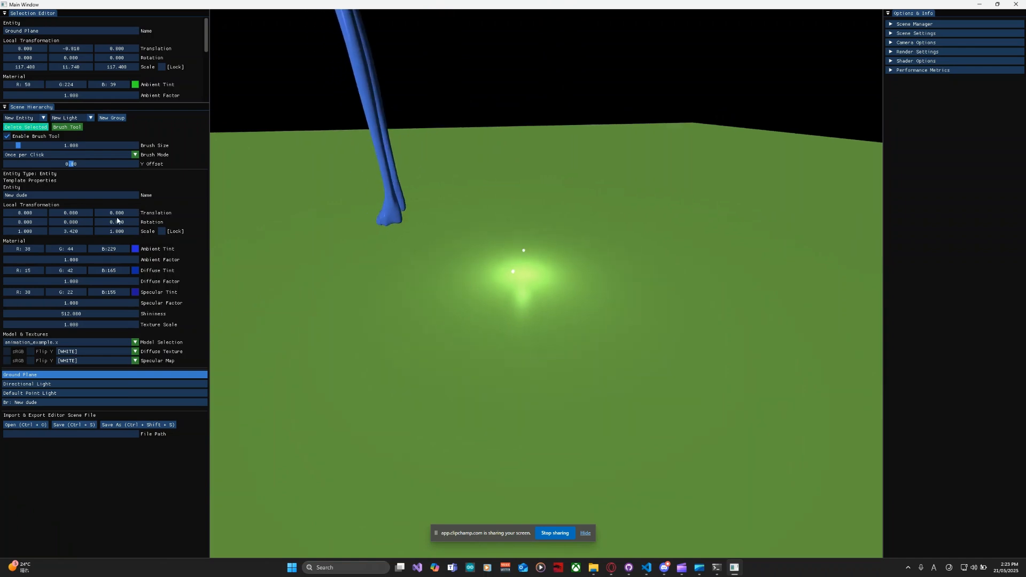
# Disable the Brush Tool, set the template's Y scale to 1.400, and enable the brush again
pyautogui.click(7, 137)
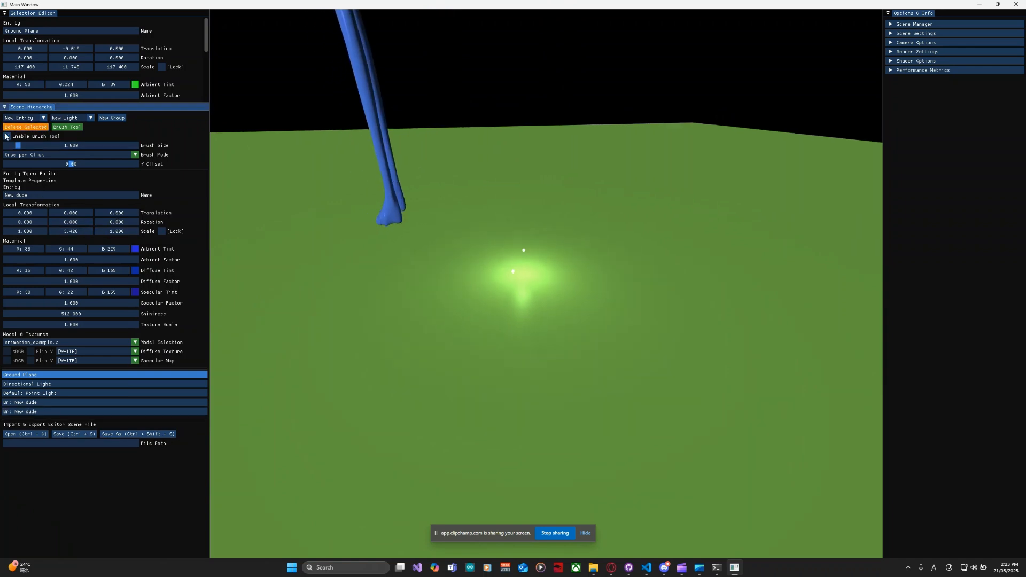
pyautogui.moveTo(80, 232); pyautogui.dragTo(60, 235)
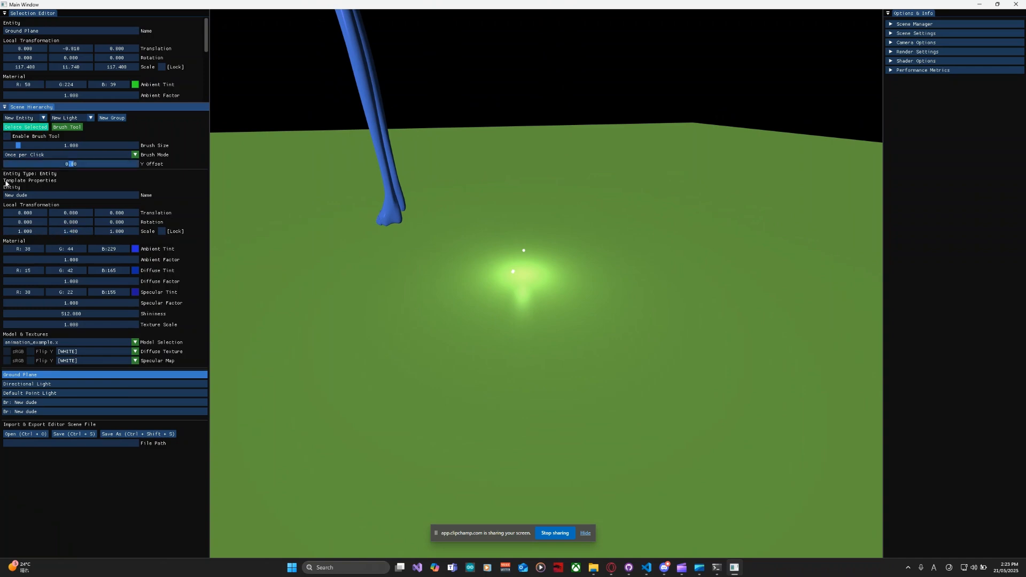
pyautogui.click(6, 136)
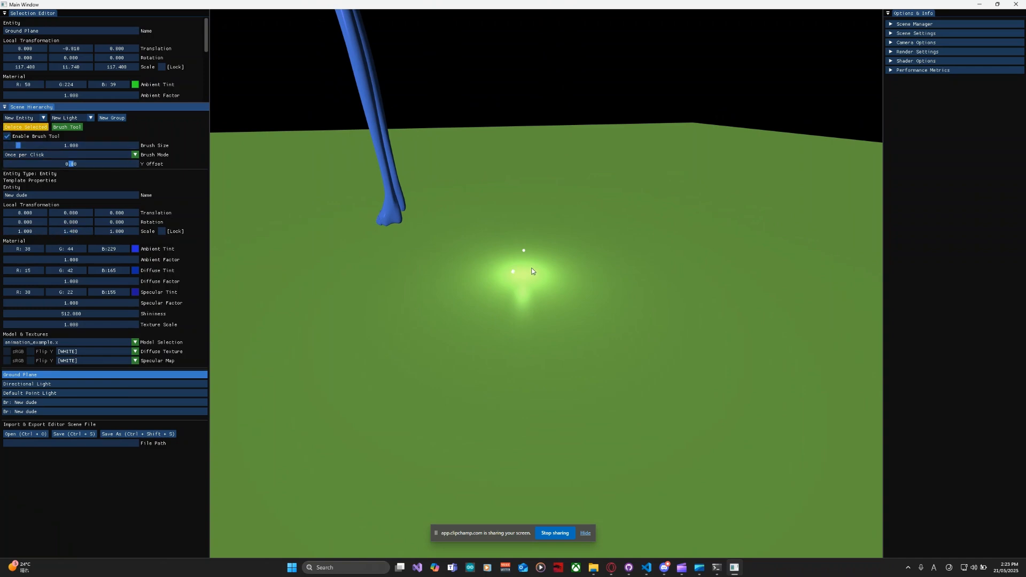
# Brush two dudes with the shortened template onto open ground
pyautogui.moveTo(532, 269); pyautogui.dragTo(515, 284, button='right')
pyautogui.click(552, 161)
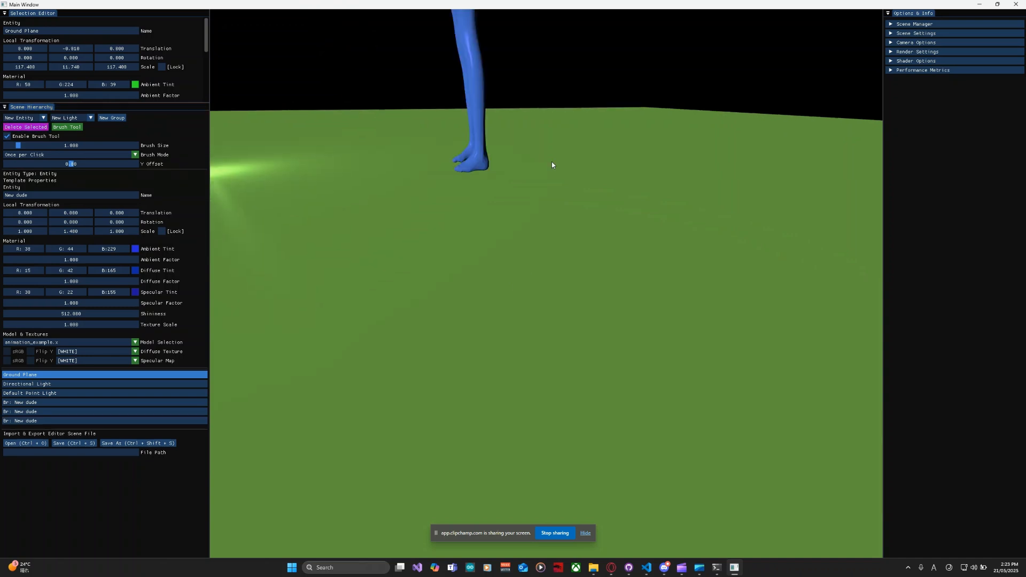
pyautogui.click(551, 164)
pyautogui.moveTo(552, 165); pyautogui.dragTo(535, 211, button='right')
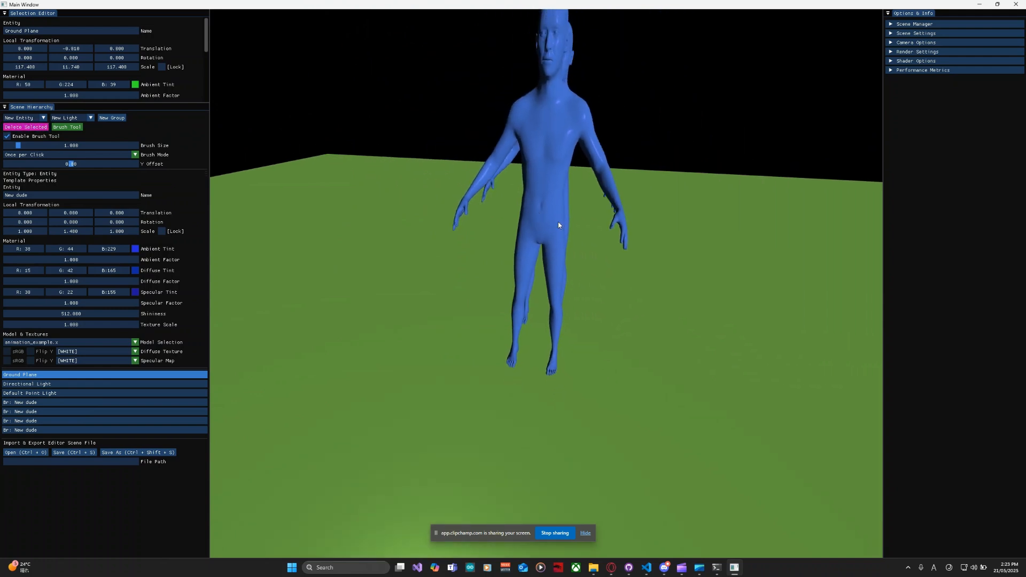
# Brush a crowd of dudes one at a time across the ground behind and on both sides of the existing pair
pyautogui.moveTo(512, 287); pyautogui.dragTo(514, 285, button='right')
pyautogui.click(393, 179)
pyautogui.click(452, 178)
pyautogui.click(492, 177)
pyautogui.click(537, 167)
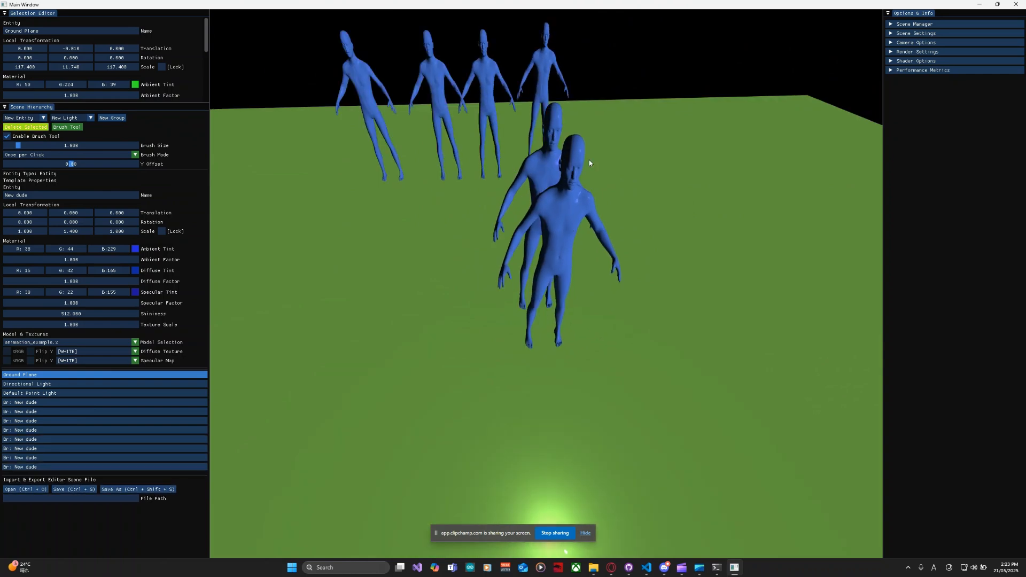
pyautogui.click(614, 169)
pyautogui.click(678, 181)
pyautogui.click(695, 215)
pyautogui.click(641, 207)
pyautogui.click(615, 180)
pyautogui.click(546, 175)
pyautogui.click(463, 187)
pyautogui.click(437, 215)
pyautogui.click(457, 221)
pyautogui.click(522, 208)
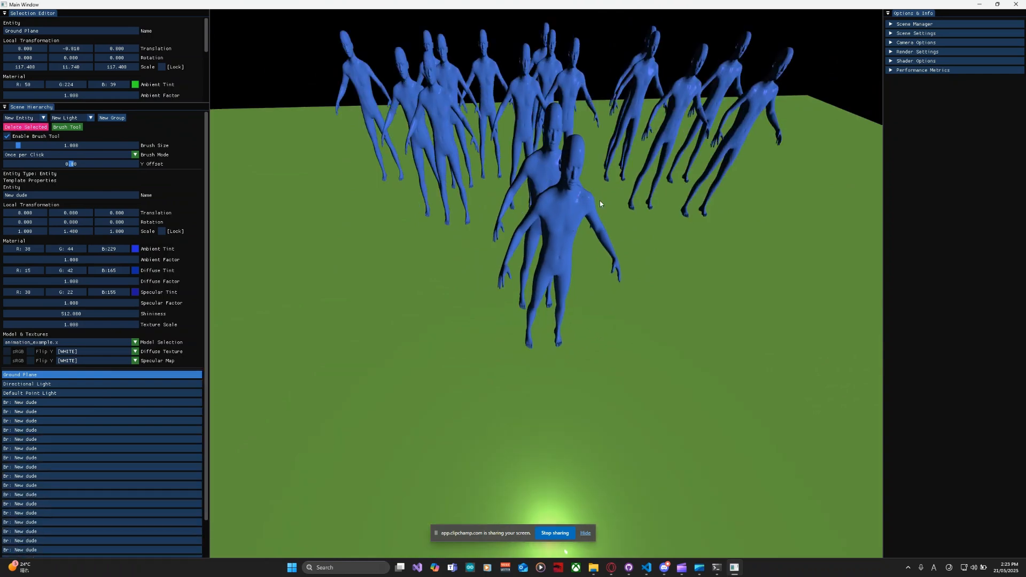
pyautogui.click(718, 233)
pyautogui.click(376, 225)
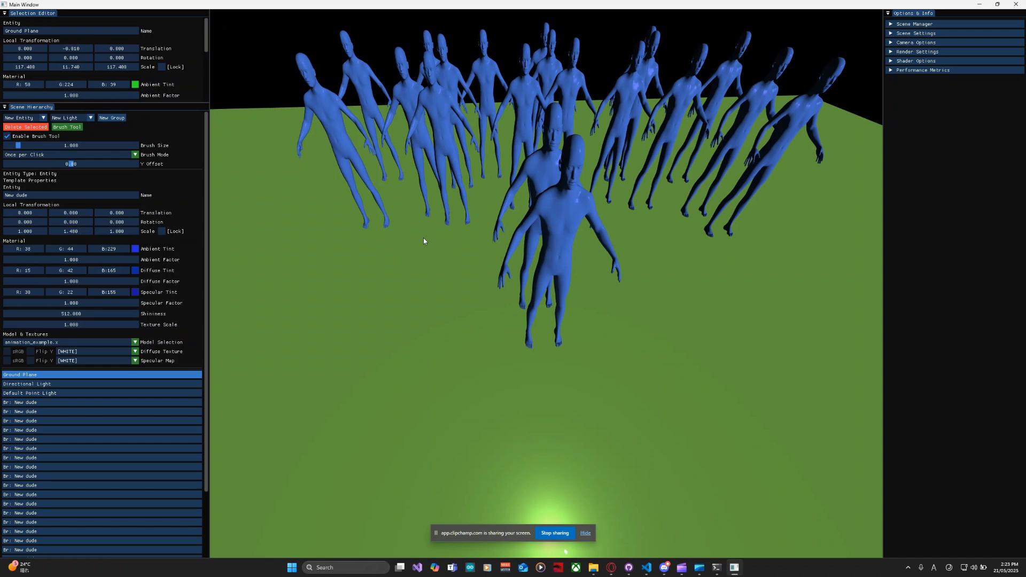
# Restore the editor to a smaller window, brush three more dudes beside the crowd, and maximize the window again
pyautogui.doubleClick(483, 7)
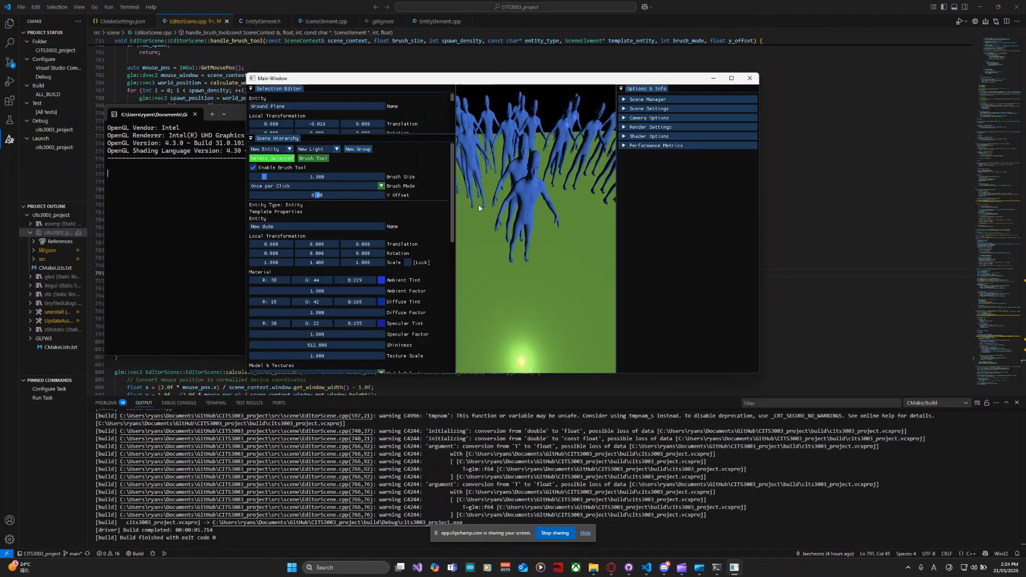
pyautogui.click(584, 216)
pyautogui.click(587, 220)
pyautogui.click(590, 225)
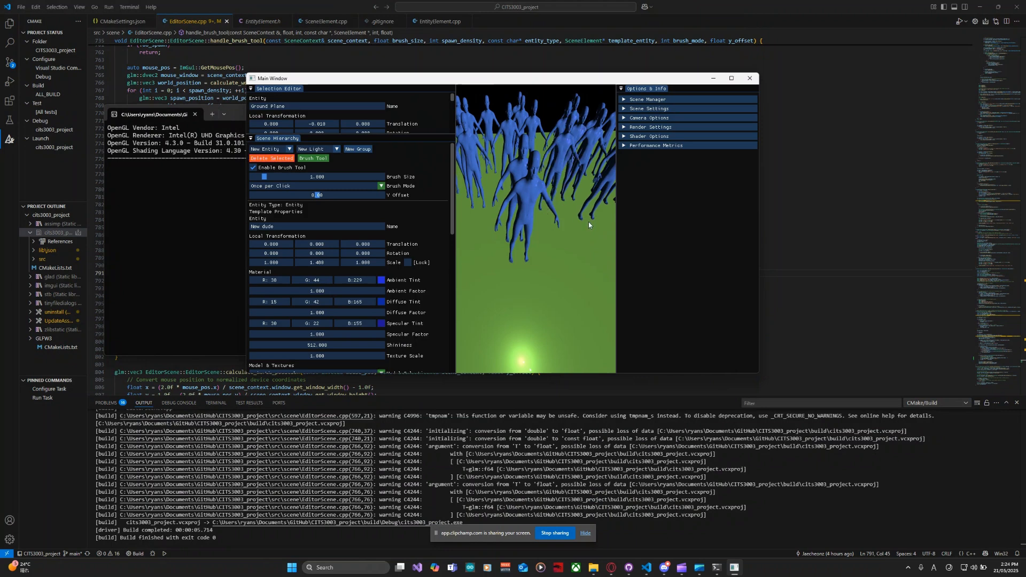
pyautogui.click(732, 78)
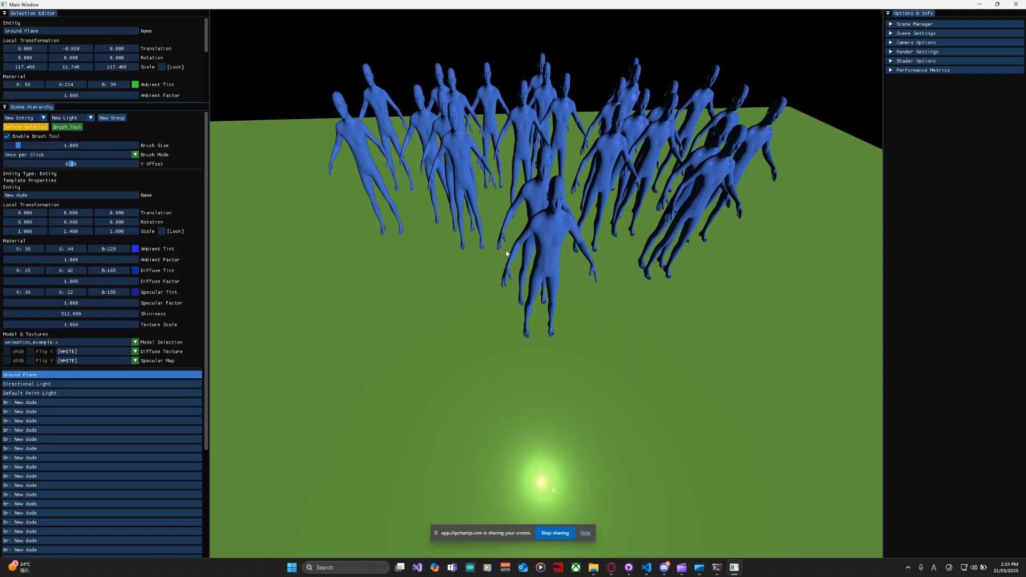
# Place two more dudes on the empty ground to the left of the crowd
pyautogui.click(302, 198)
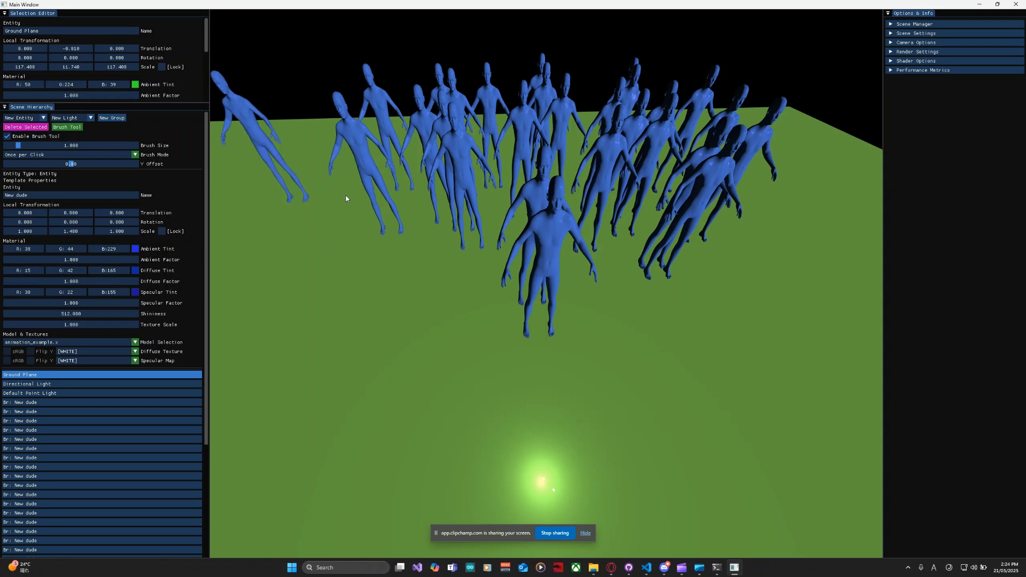
pyautogui.click(346, 199)
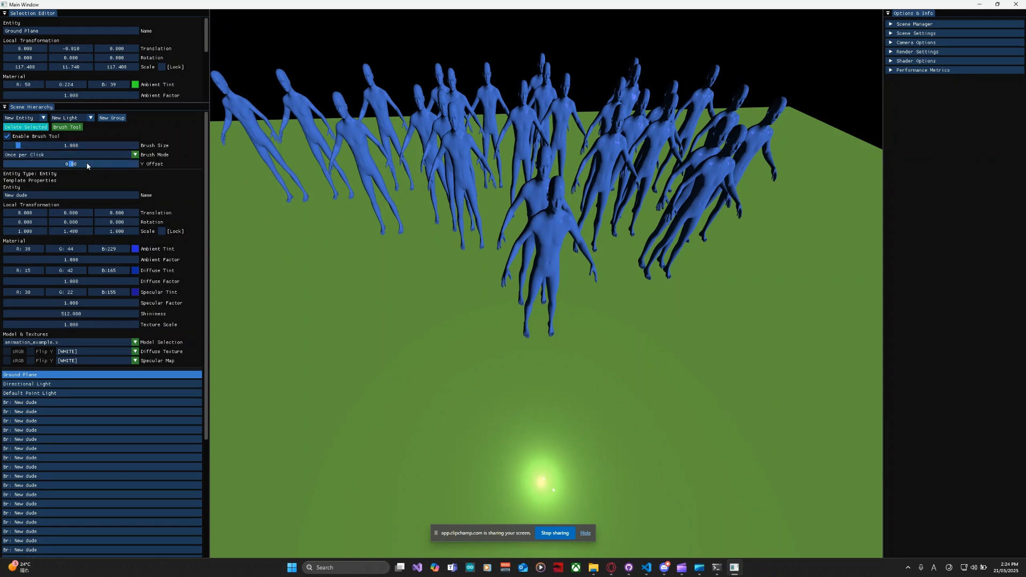
# Set the brush's Y Offset to -2.79 and place four dudes on the ground left of the foreground pair
pyautogui.moveTo(71, 164); pyautogui.dragTo(53, 165)
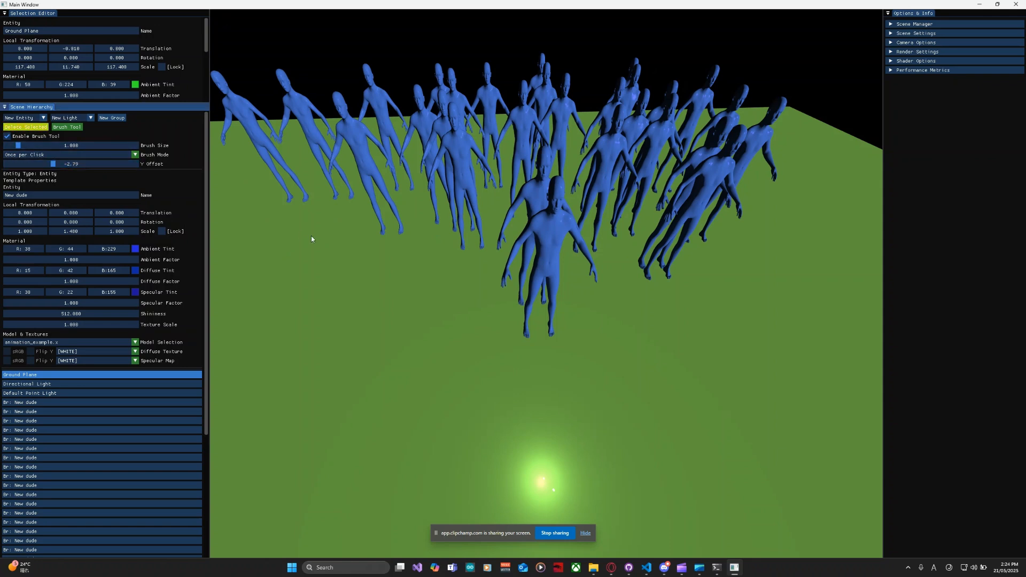
pyautogui.click(312, 237)
pyautogui.click(337, 273)
pyautogui.click(420, 299)
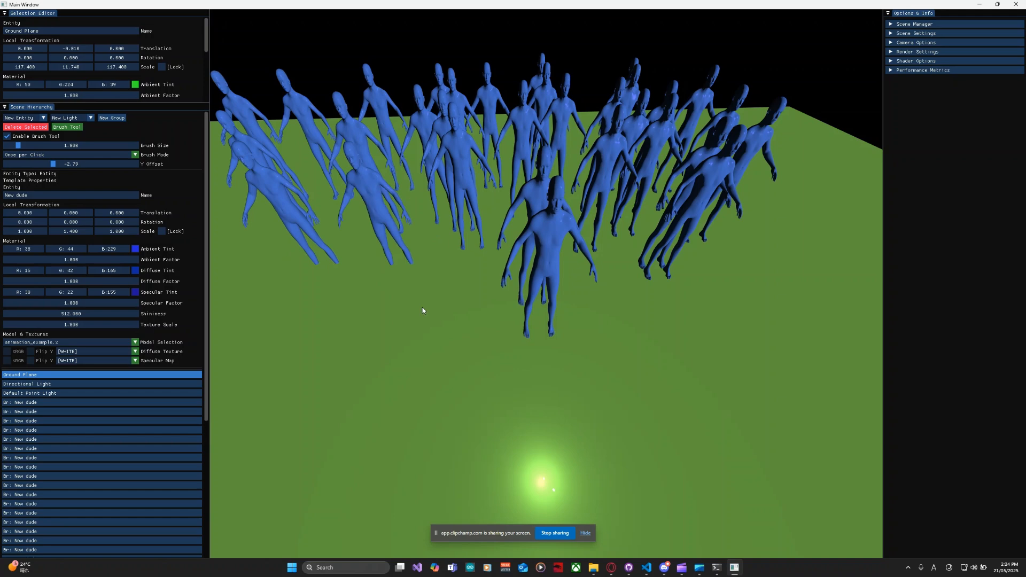
pyautogui.click(316, 315)
# Lower the brush's Y Offset to about -5.2 and place two dudes to the right of the crowd
pyautogui.moveTo(53, 164); pyautogui.dragTo(37, 169)
pyautogui.click(764, 236)
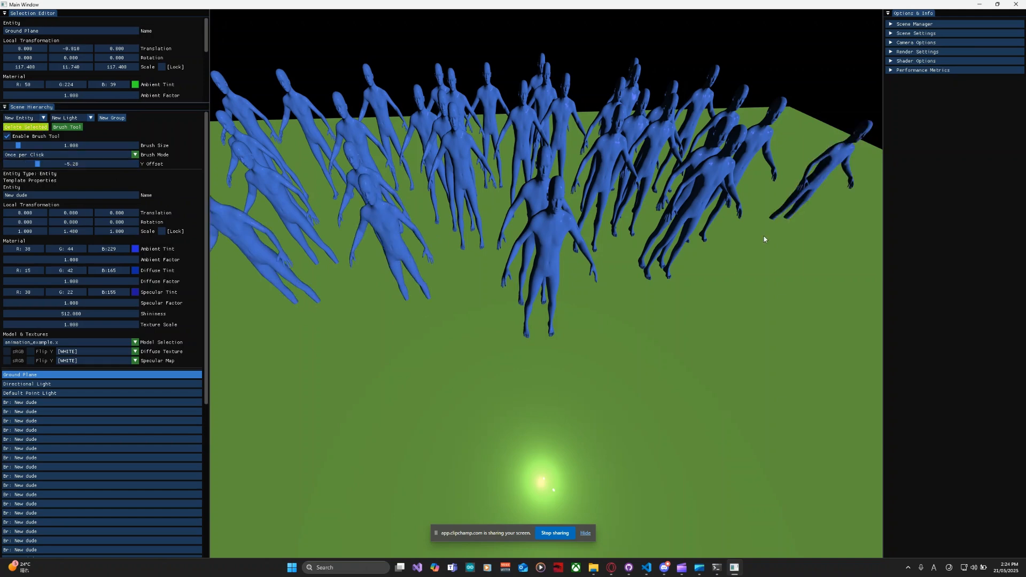
pyautogui.click(785, 175)
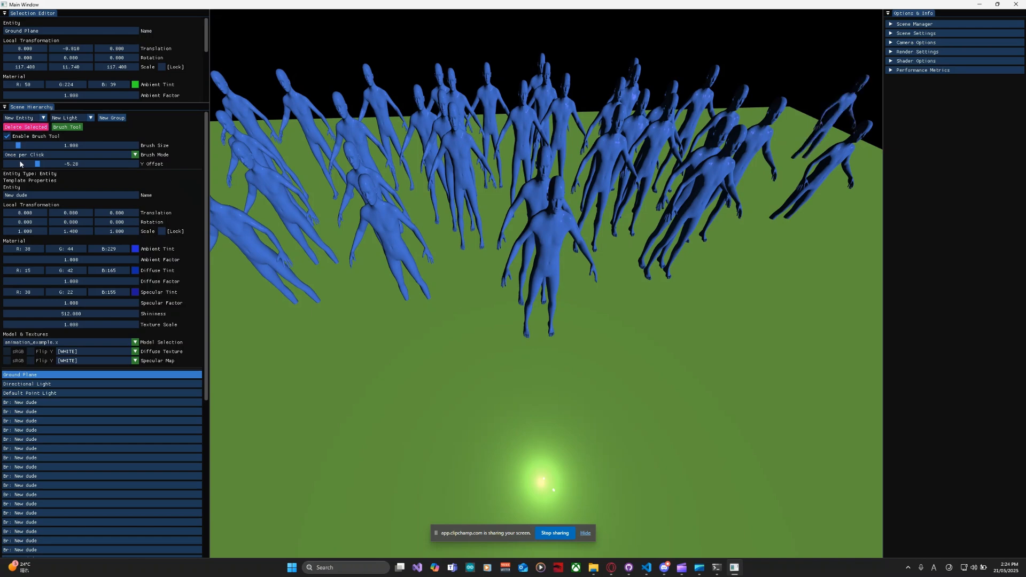
# Return the brush's Y Offset to nearly zero and rename the entity template "New grass"
pyautogui.moveTo(37, 164); pyautogui.dragTo(70, 167)
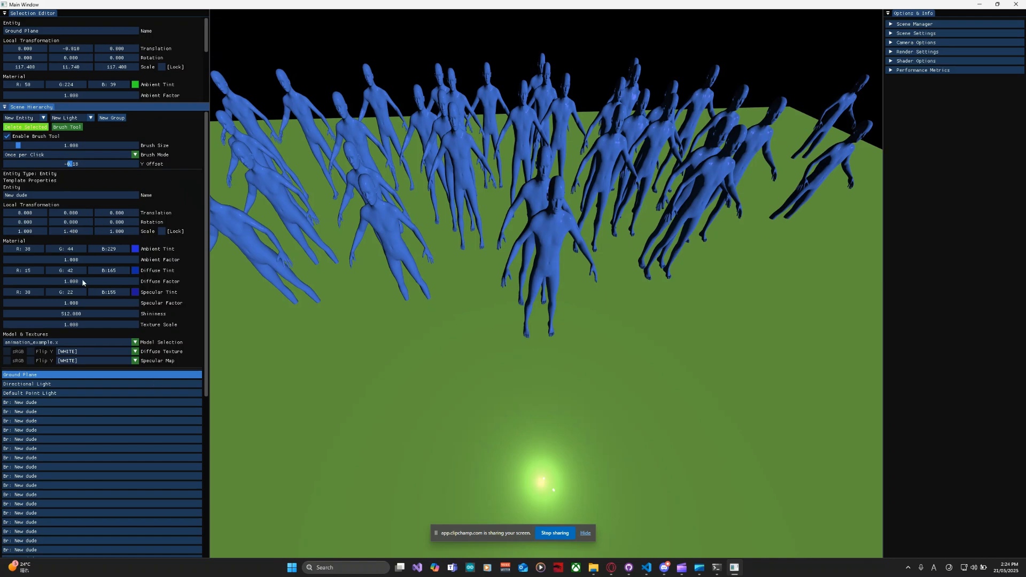
pyautogui.click(60, 195)
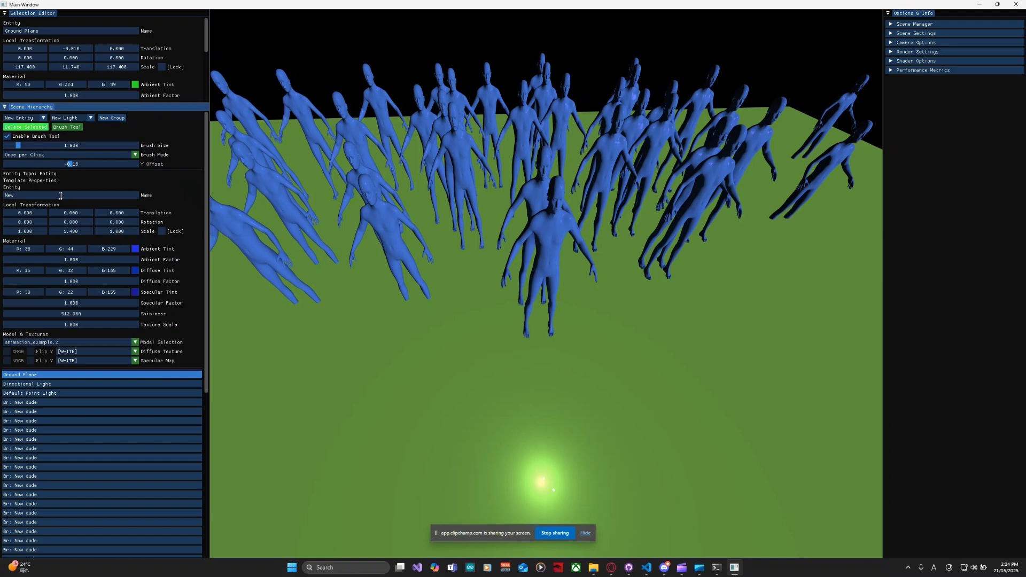
pyautogui.write('f')
pyautogui.press('BackSpace')
pyautogui.write('grass')
# Disable the Brush Tool and change the template's ambient tint to a bright green
pyautogui.click(135, 249)
pyautogui.click(8, 142)
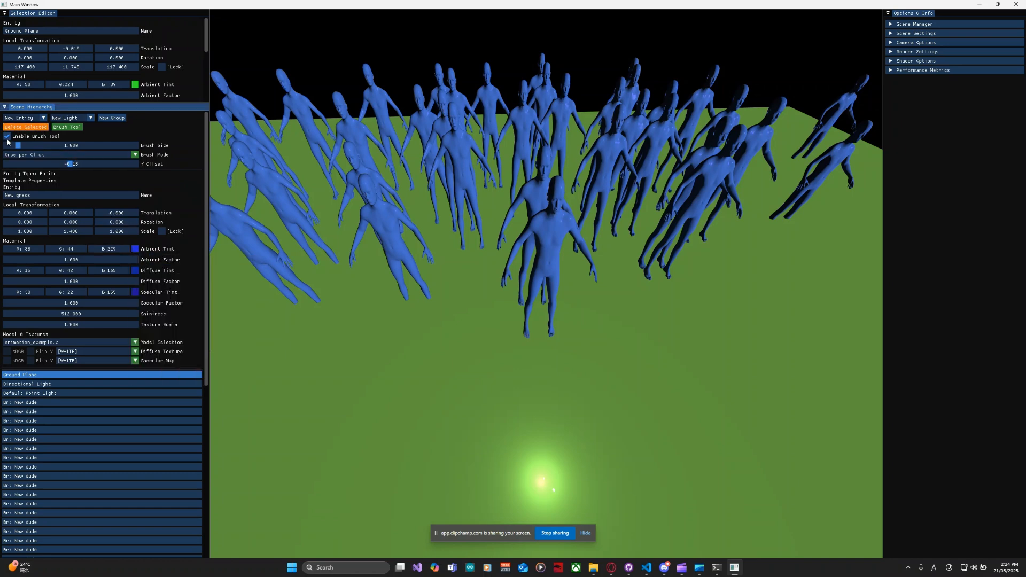
pyautogui.click(135, 249)
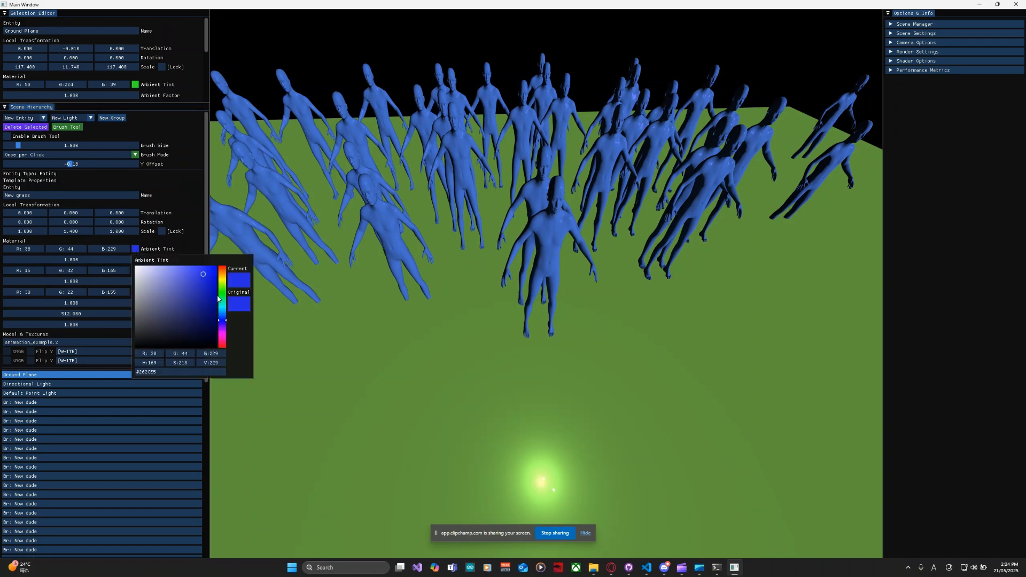
pyautogui.click(218, 299)
pyautogui.click(201, 278)
pyautogui.click(138, 277)
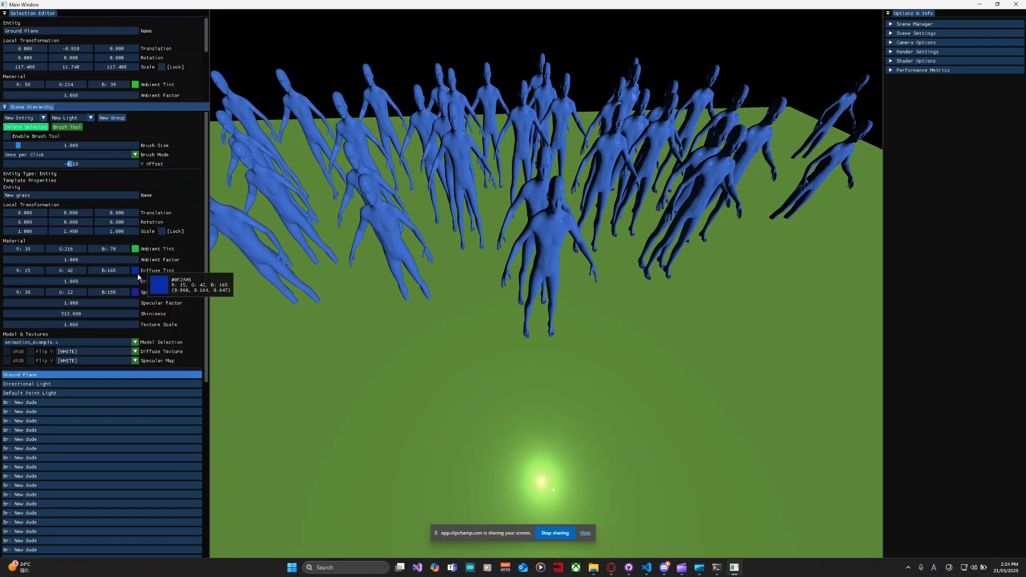
# Shift the template's diffuse tint to dark green and its specular tint to green (26, 155, 22)
pyautogui.click(136, 273)
pyautogui.click(223, 315)
pyautogui.click(135, 292)
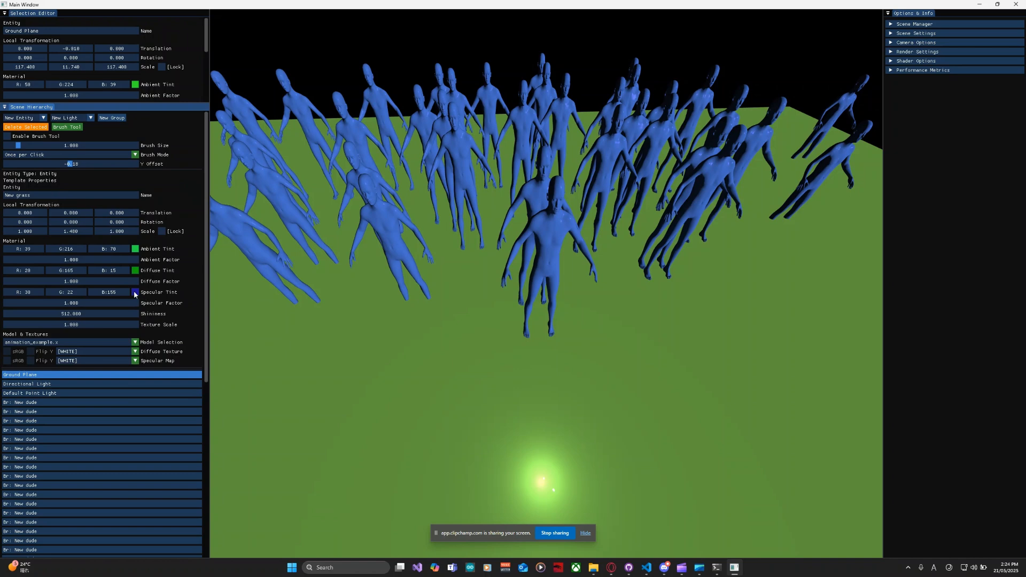
pyautogui.click(135, 292)
pyautogui.click(218, 336)
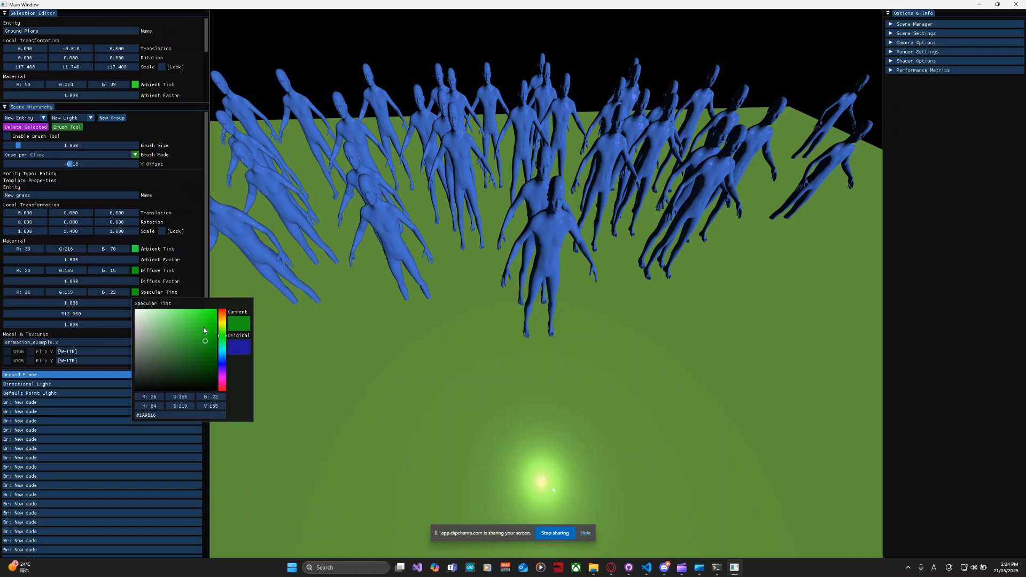
pyautogui.click(184, 241)
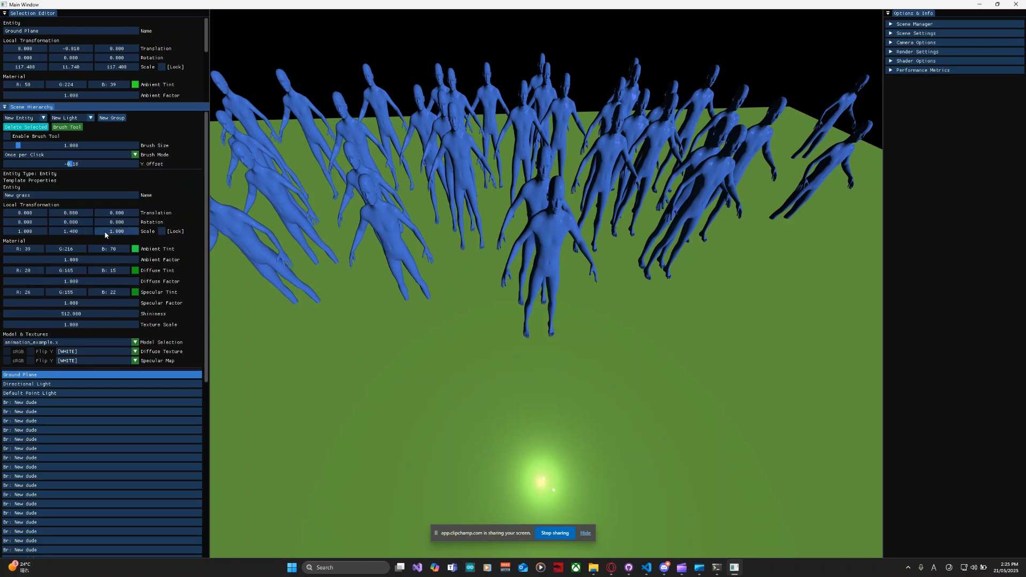
# Set the New grass template's Z scale to 2.410 and its Y rotation to 31
pyautogui.moveTo(111, 232); pyautogui.dragTo(165, 236)
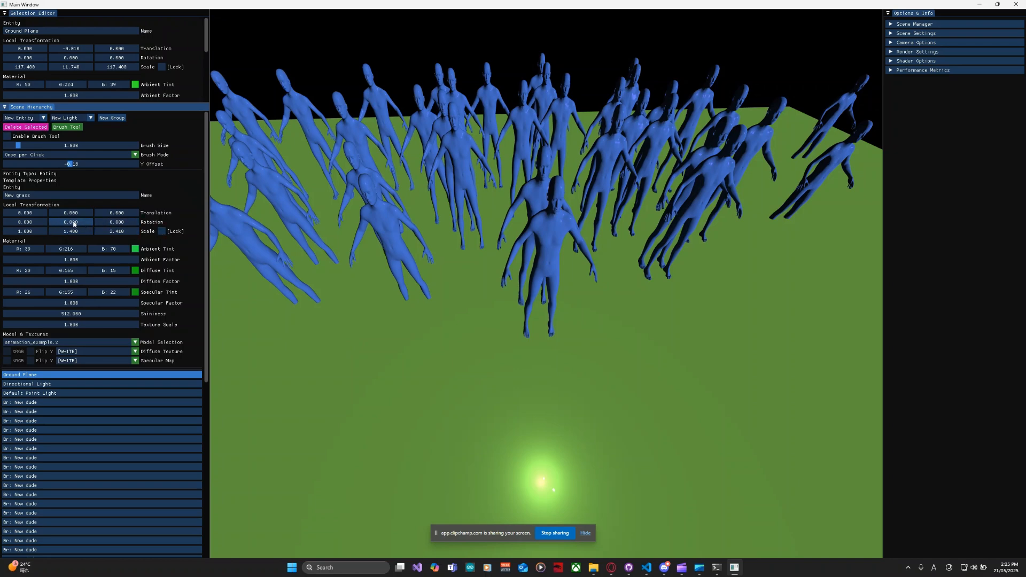
pyautogui.moveTo(71, 222); pyautogui.dragTo(88, 223)
# Change the New grass template's model to cylinder.obj
pyautogui.scroll(-1, 151, 314)
pyautogui.click(85, 318)
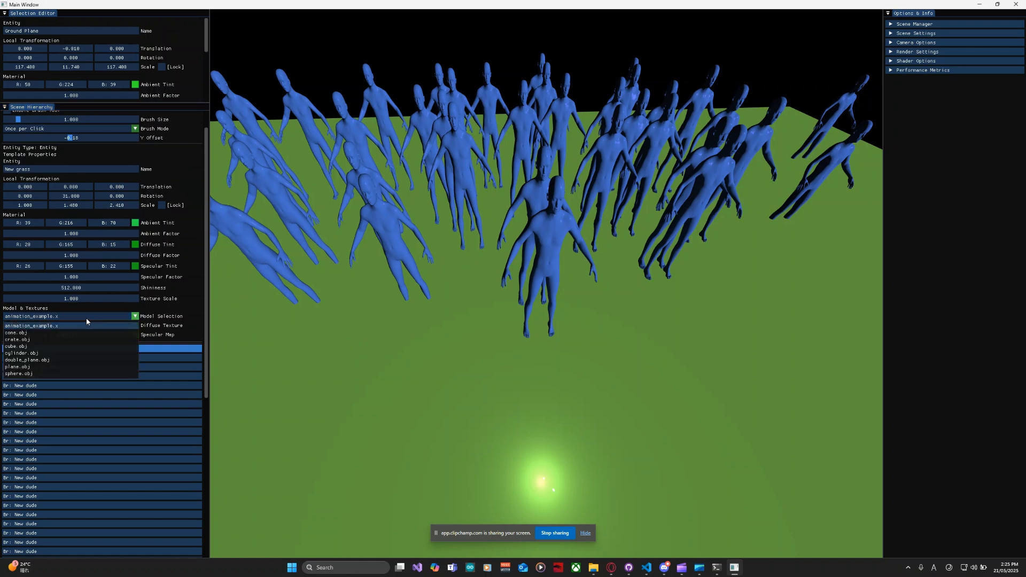
pyautogui.click(47, 354)
pyautogui.scroll(1, 165, 311)
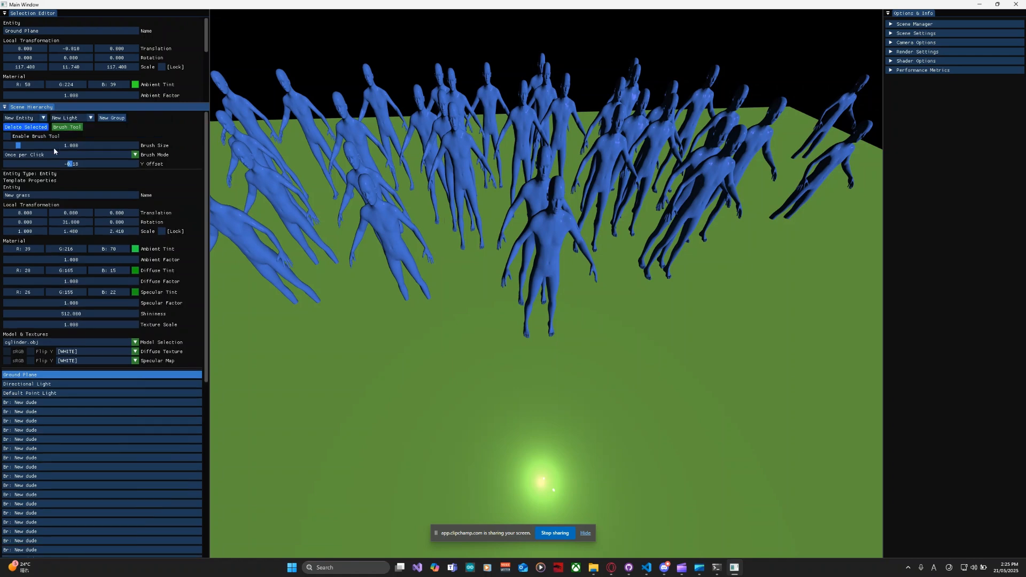
# Set the brush size to 1.950 and the brush mode to Continuous Hold, with the Brush Tool enabled
pyautogui.moveTo(21, 146); pyautogui.dragTo(32, 147)
pyautogui.click(26, 137)
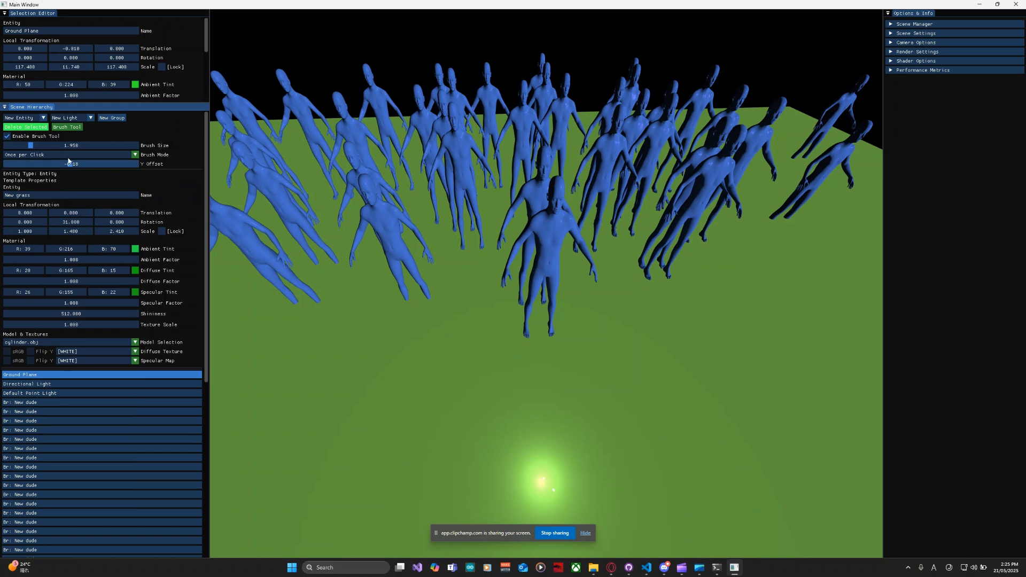
pyautogui.click(8, 138)
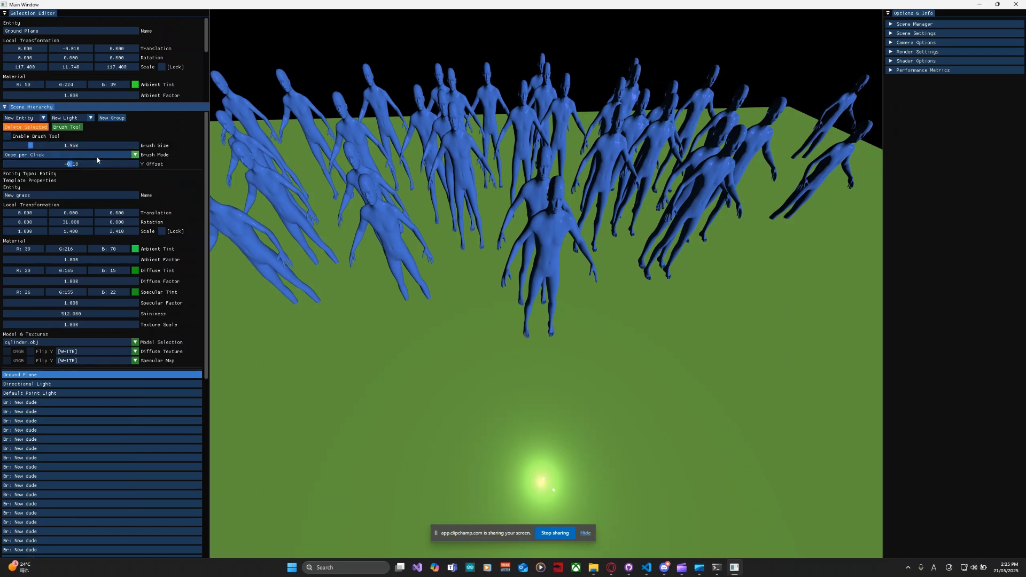
pyautogui.click(96, 155)
pyautogui.click(54, 172)
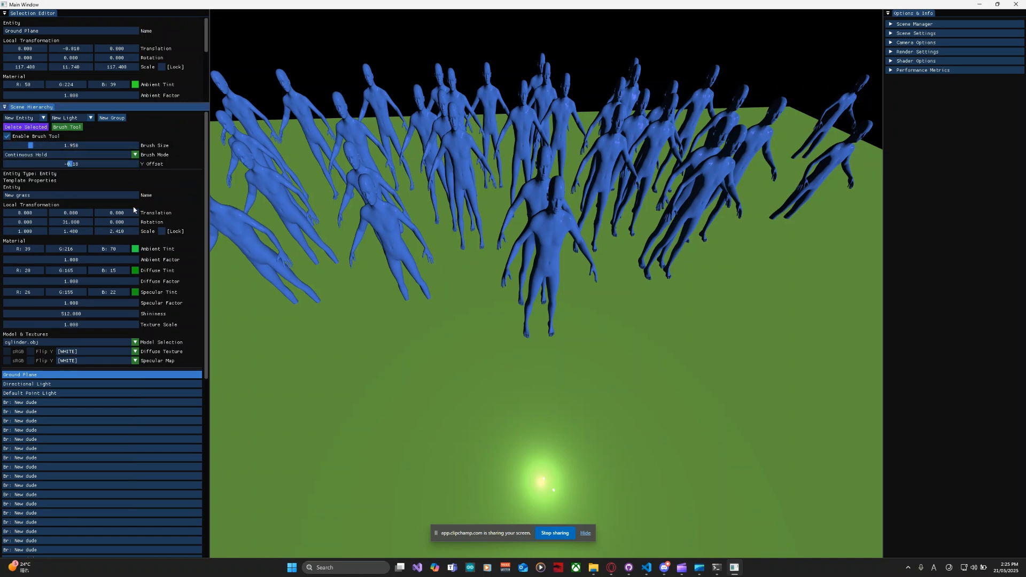
# Paint a continuous row of green grass cylinders across the ground at the feet of the front blue dudes
pyautogui.moveTo(515, 304)
pyautogui.mouseDown(button='right')
pyautogui.moveTo(513, 283)
pyautogui.moveTo(513, 307)
pyautogui.mouseUp(button='right')
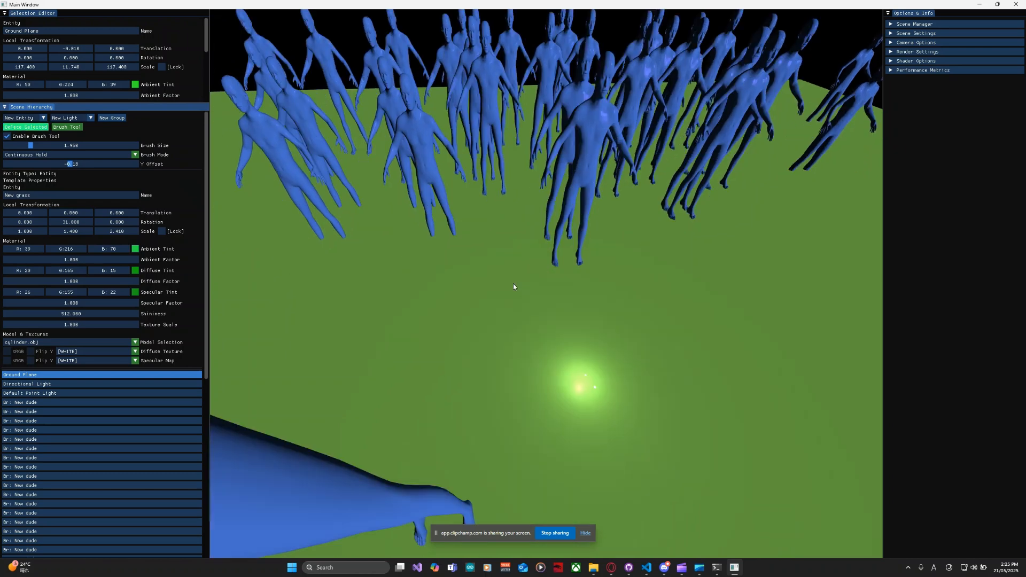
pyautogui.moveTo(343, 279)
pyautogui.mouseDown()
pyautogui.moveTo(408, 294)
pyautogui.moveTo(482, 257)
pyautogui.moveTo(588, 290)
pyautogui.moveTo(739, 246)
pyautogui.moveTo(666, 274)
pyautogui.mouseUp()
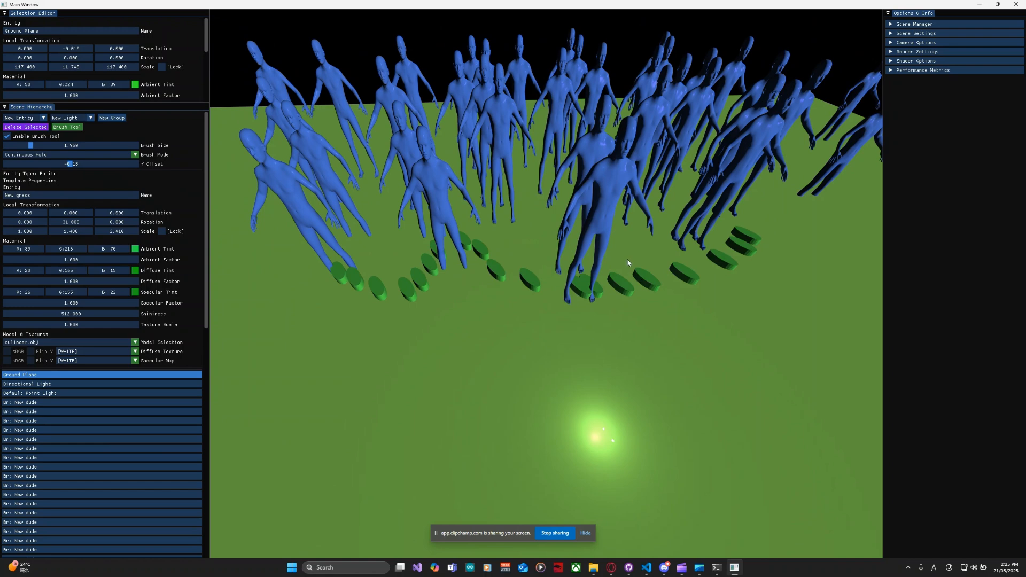
pyautogui.moveTo(628, 259); pyautogui.dragTo(514, 284, button='right')
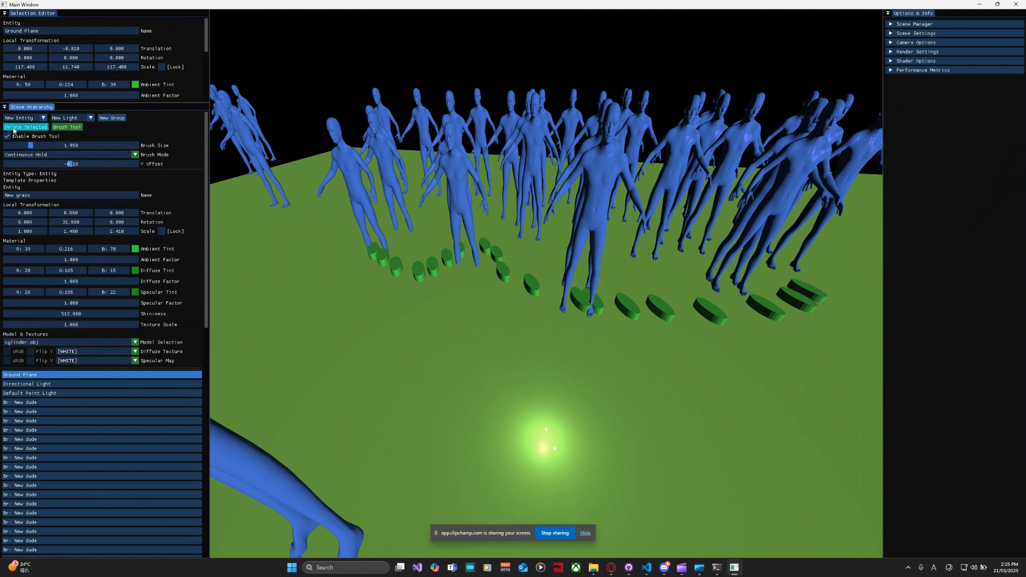
# Disable the Brush Tool, set the template's Y translation to 1.770 and raise the brush's Y Offset to about 0.9
pyautogui.click(35, 137)
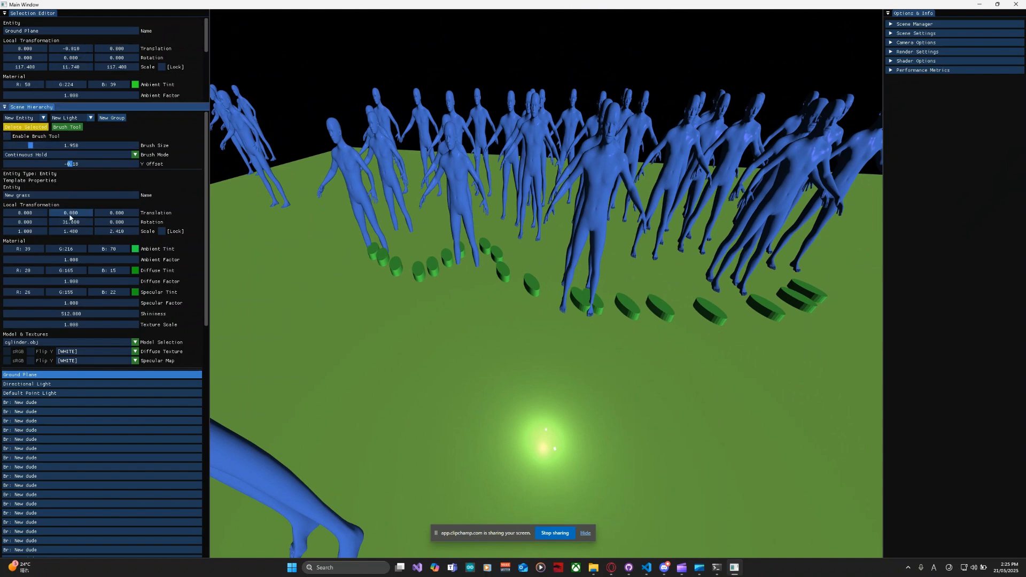
pyautogui.moveTo(69, 214); pyautogui.dragTo(519, 283)
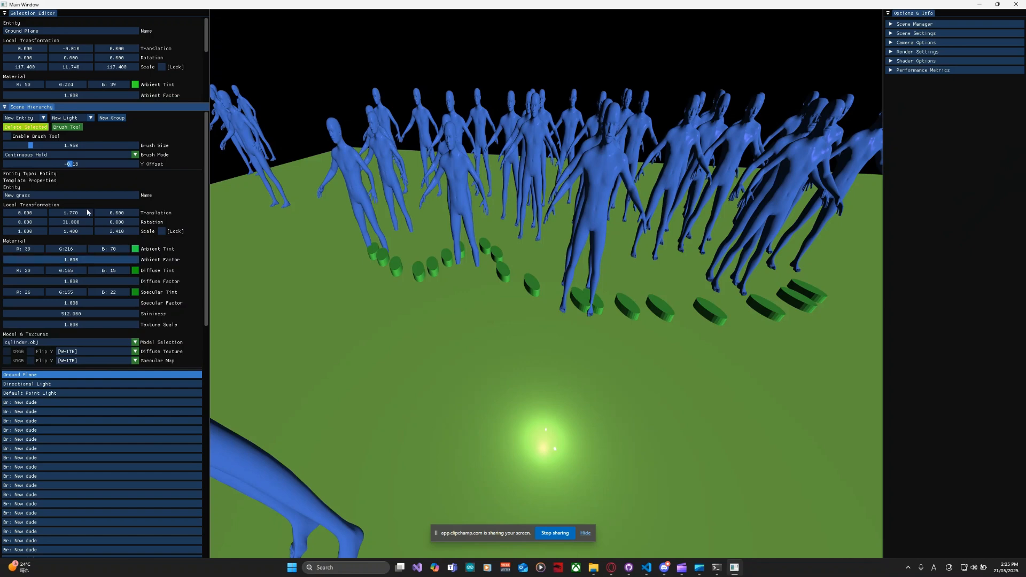
pyautogui.moveTo(71, 164); pyautogui.dragTo(80, 167)
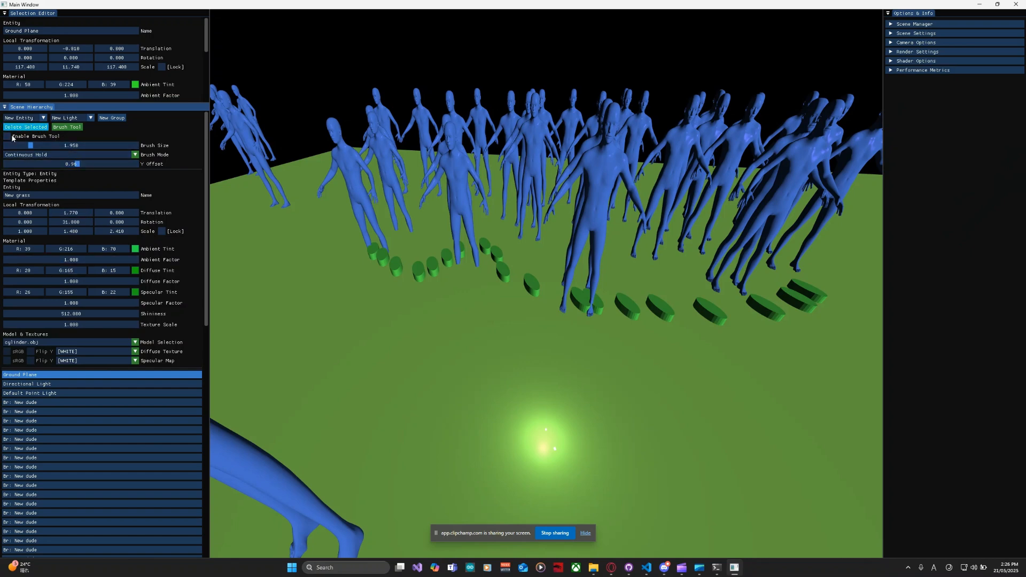
# Enable the Brush Tool and paint several strokes of raised grass cylinders over the ground among the blue dudes
pyautogui.click(41, 135)
pyautogui.click(305, 242)
pyautogui.moveTo(310, 245)
pyautogui.mouseDown()
pyautogui.moveTo(364, 264)
pyautogui.moveTo(505, 249)
pyautogui.mouseUp()
pyautogui.moveTo(636, 270)
pyautogui.mouseDown()
pyautogui.moveTo(790, 249)
pyautogui.moveTo(732, 235)
pyautogui.moveTo(622, 244)
pyautogui.mouseUp()
pyautogui.moveTo(421, 208)
pyautogui.mouseDown()
pyautogui.moveTo(385, 203)
pyautogui.moveTo(540, 212)
pyautogui.moveTo(569, 224)
pyautogui.mouseUp()
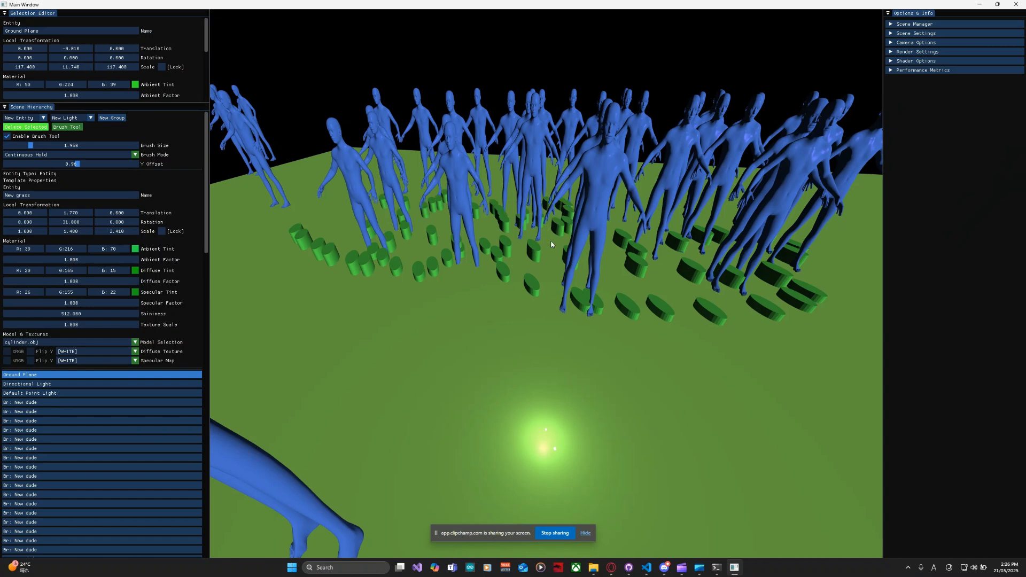
pyautogui.moveTo(547, 282)
pyautogui.mouseDown()
pyautogui.moveTo(673, 291)
pyautogui.moveTo(711, 284)
pyautogui.moveTo(721, 255)
pyautogui.moveTo(647, 246)
pyautogui.moveTo(620, 229)
pyautogui.moveTo(349, 222)
pyautogui.moveTo(470, 273)
pyautogui.mouseUp()
pyautogui.moveTo(470, 269); pyautogui.dragTo(512, 283, button='right')
pyautogui.moveTo(622, 380); pyautogui.dragTo(513, 283, button='right')
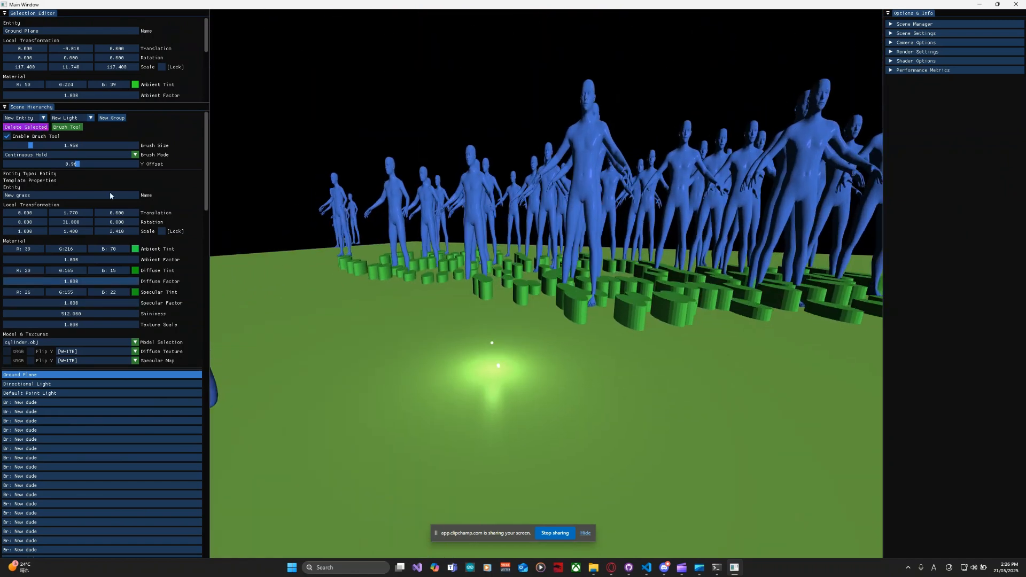
# Hide the brush settings and delete the Ground Plane together with a dozen scattered New dude entities from the scene hierarchy
pyautogui.click(65, 129)
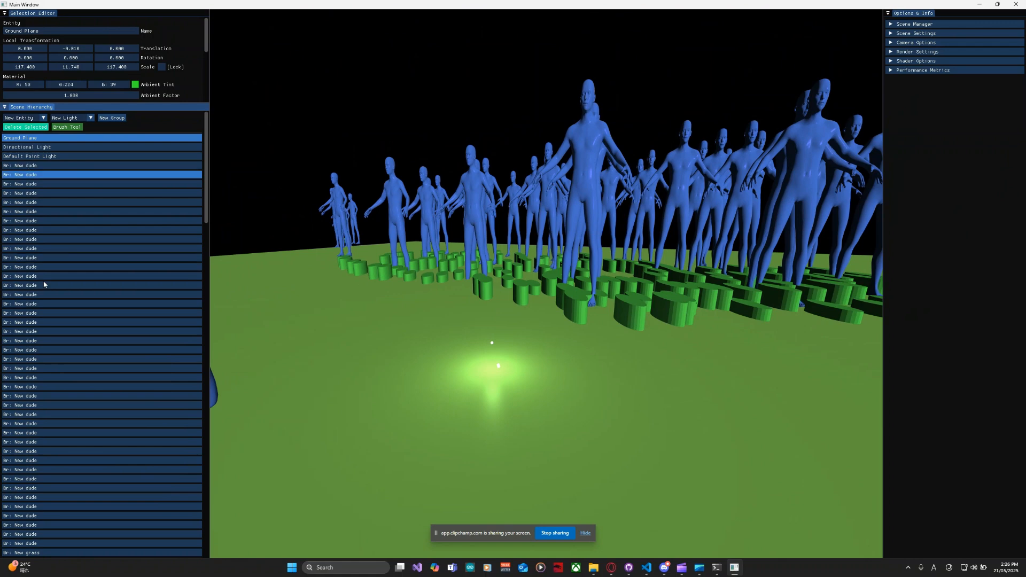
pyautogui.click(46, 167)
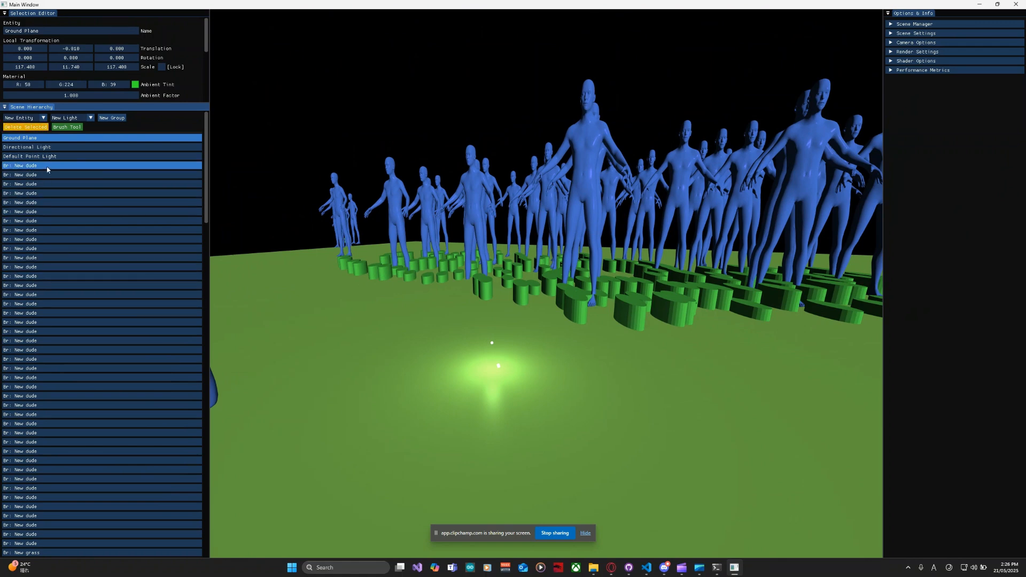
pyautogui.keyDown('ctrl'); pyautogui.click(54, 184); pyautogui.keyUp('ctrl')
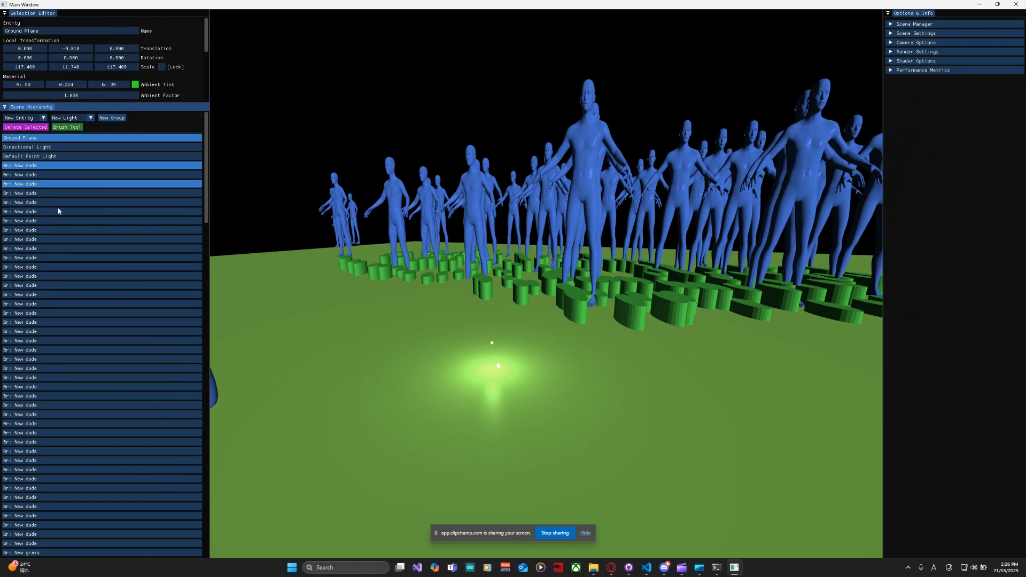
pyautogui.keyDown('ctrl'); pyautogui.click(60, 211); pyautogui.keyUp('ctrl')
pyautogui.keyDown('ctrl'); pyautogui.click(63, 230); pyautogui.keyUp('ctrl')
pyautogui.keyDown('ctrl'); pyautogui.click(69, 258); pyautogui.keyUp('ctrl')
pyautogui.keyDown('ctrl'); pyautogui.click(72, 276); pyautogui.keyUp('ctrl')
pyautogui.keyDown('ctrl'); pyautogui.click(74, 285); pyautogui.keyUp('ctrl')
pyautogui.keyDown('ctrl'); pyautogui.click(74, 295); pyautogui.keyUp('ctrl')
pyautogui.keyDown('ctrl'); pyautogui.click(75, 304); pyautogui.keyUp('ctrl')
pyautogui.keyDown('ctrl'); pyautogui.click(76, 323); pyautogui.keyUp('ctrl')
pyautogui.keyDown('ctrl'); pyautogui.click(76, 341); pyautogui.keyUp('ctrl')
pyautogui.keyDown('ctrl'); pyautogui.click(76, 360); pyautogui.keyUp('ctrl')
pyautogui.keyDown('ctrl'); pyautogui.click(76, 386); pyautogui.keyUp('ctrl')
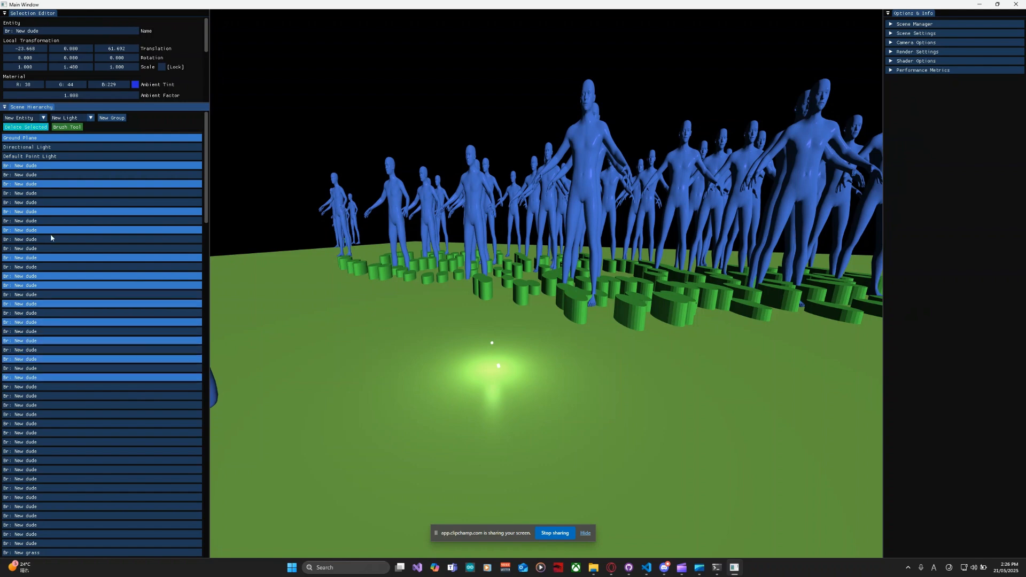
pyautogui.click(23, 128)
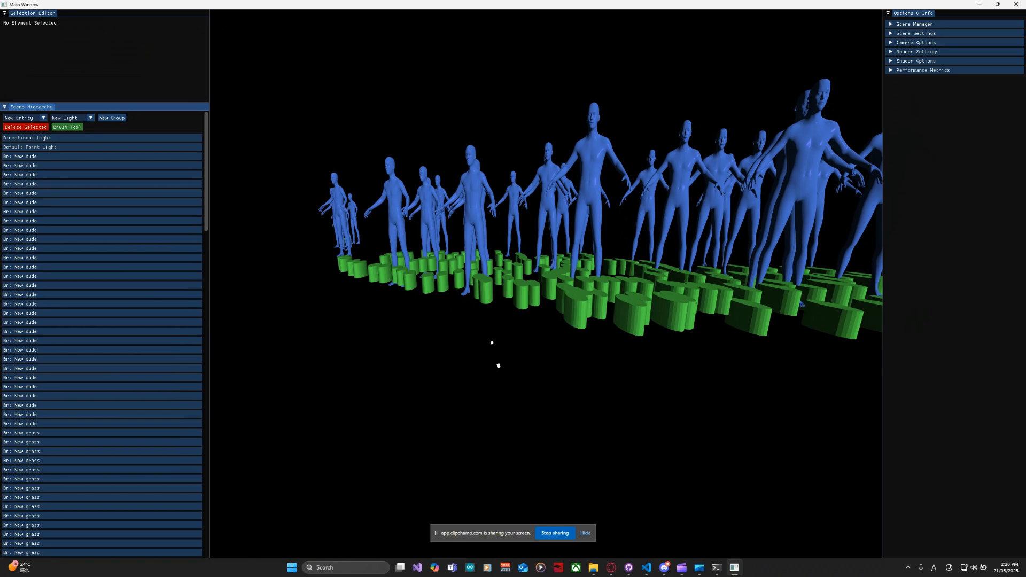
# Inspect the remaining dudes and grass from another angle and reopen the Brush Tool settings
pyautogui.moveTo(513, 286); pyautogui.dragTo(434, 267, button='right')
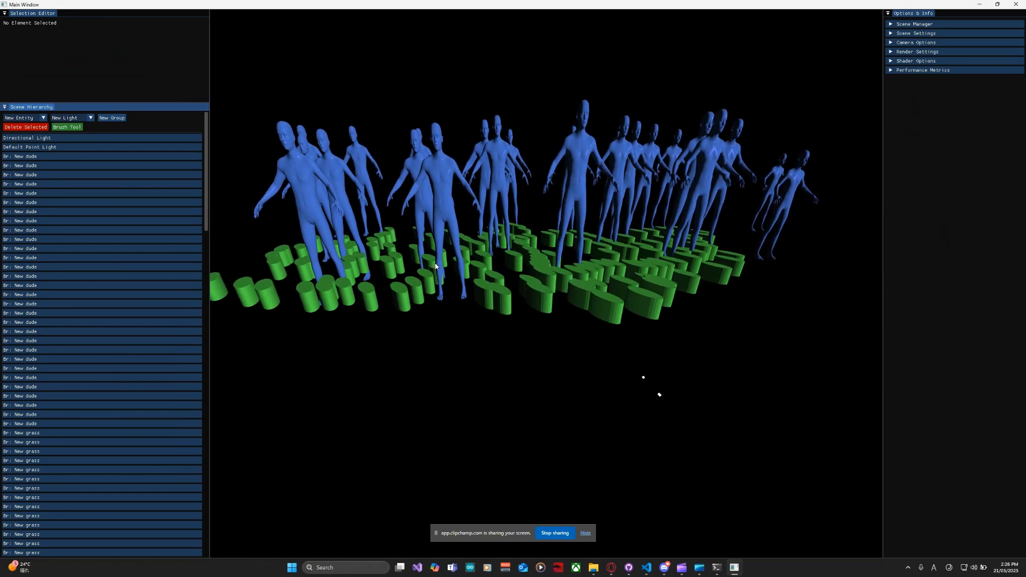
pyautogui.click(70, 127)
pyautogui.click(71, 128)
pyautogui.click(71, 128)
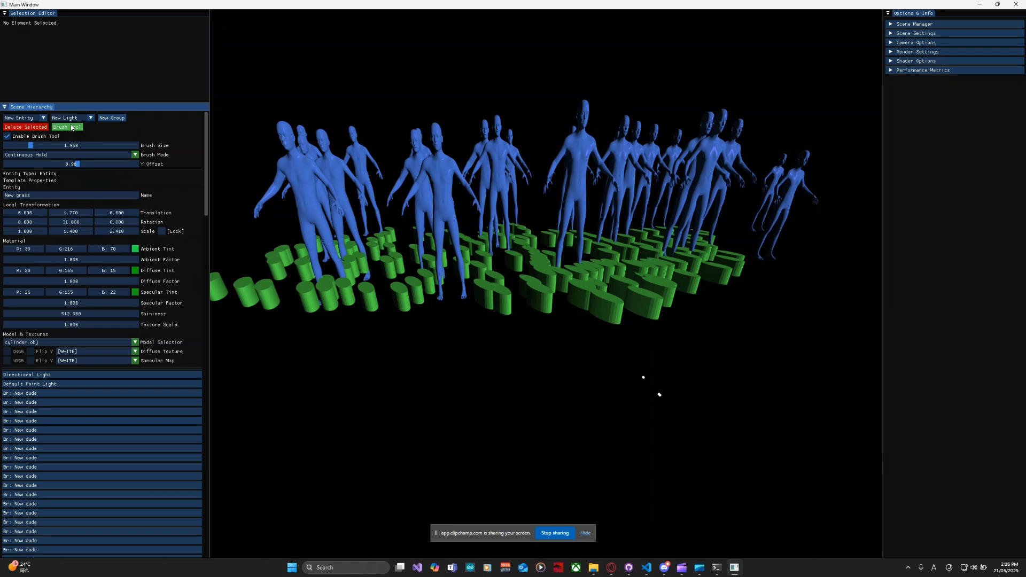